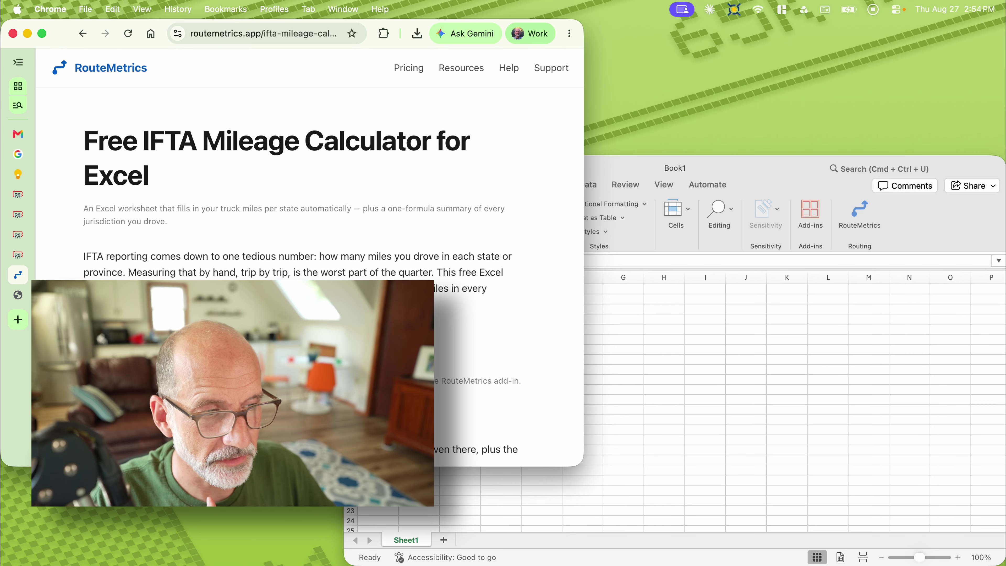
click(675, 316)
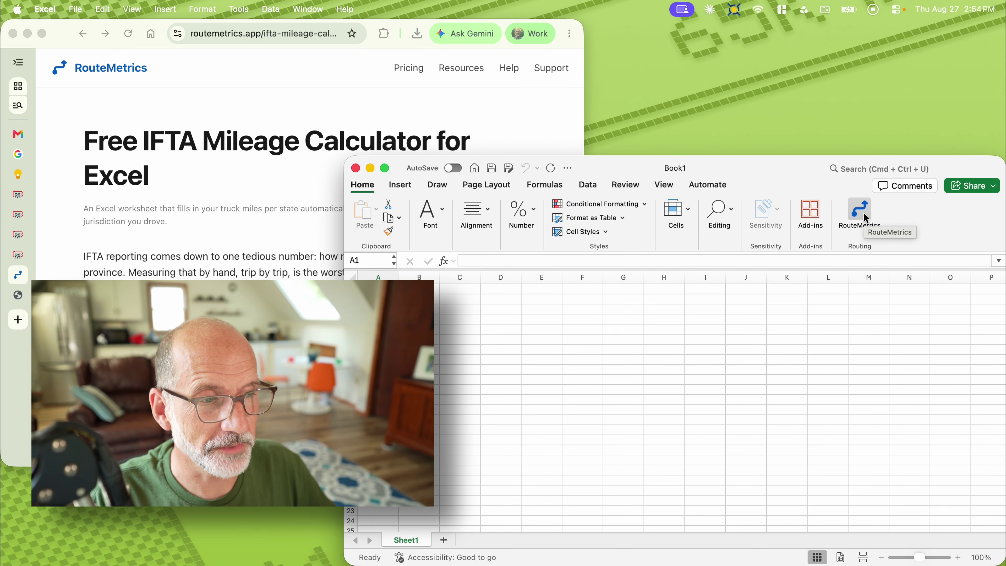
click(618, 164)
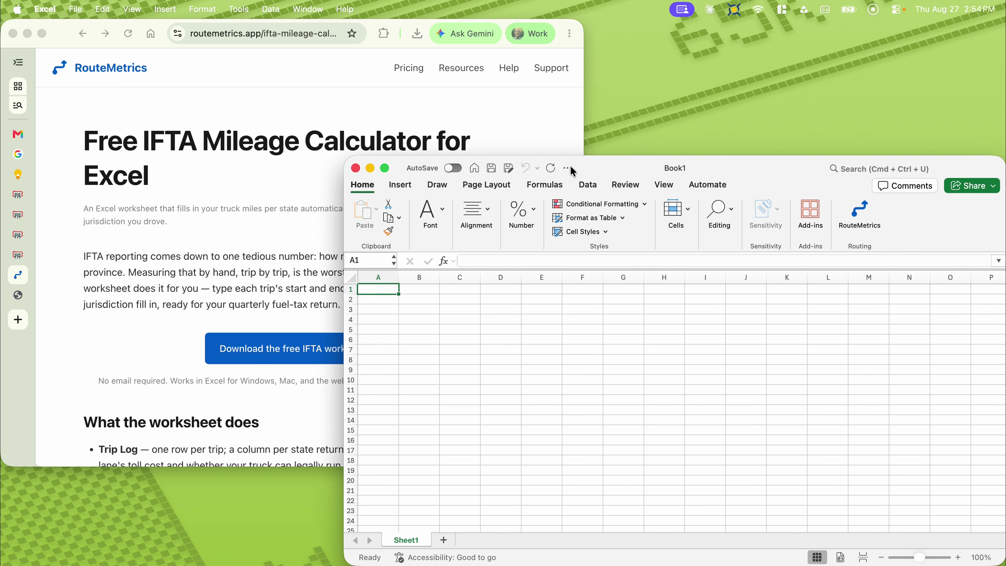
Step: Switch to Chrome and open the IFTA Mileage Worksheet page from the RouteMetrics resources
click(256, 145)
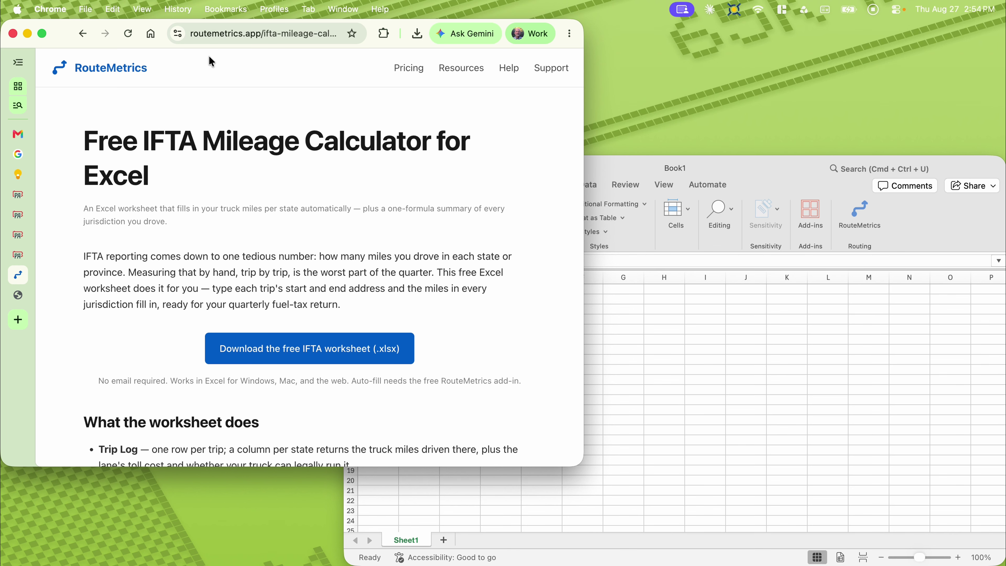
click(461, 74)
scroll(381, 209, down, 3)
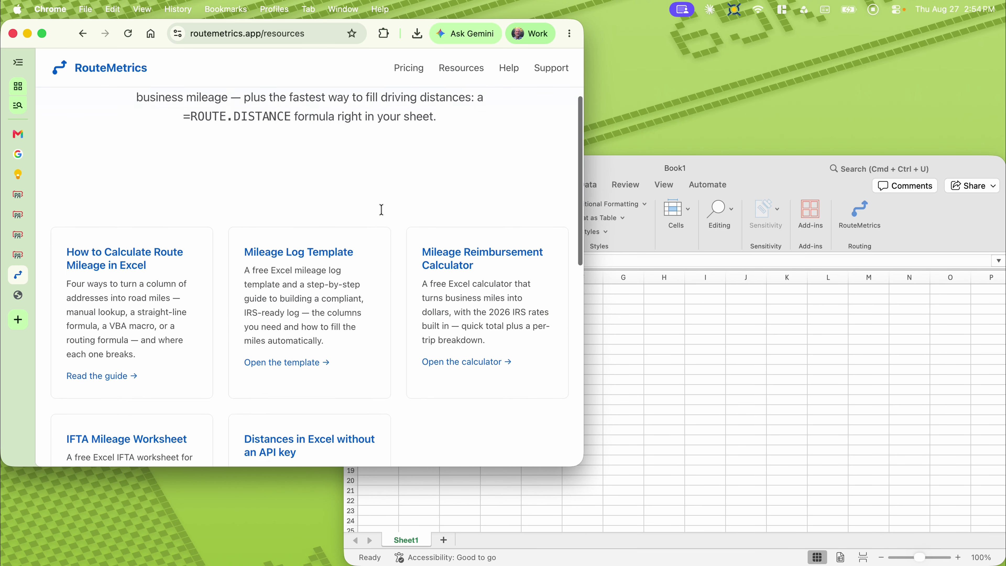
scroll(382, 213, down, 2)
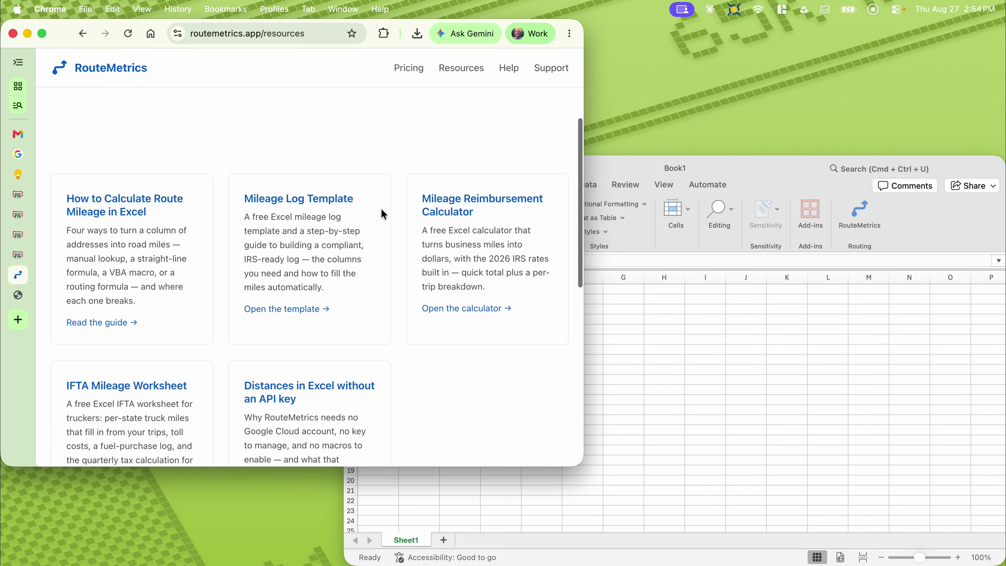
click(153, 389)
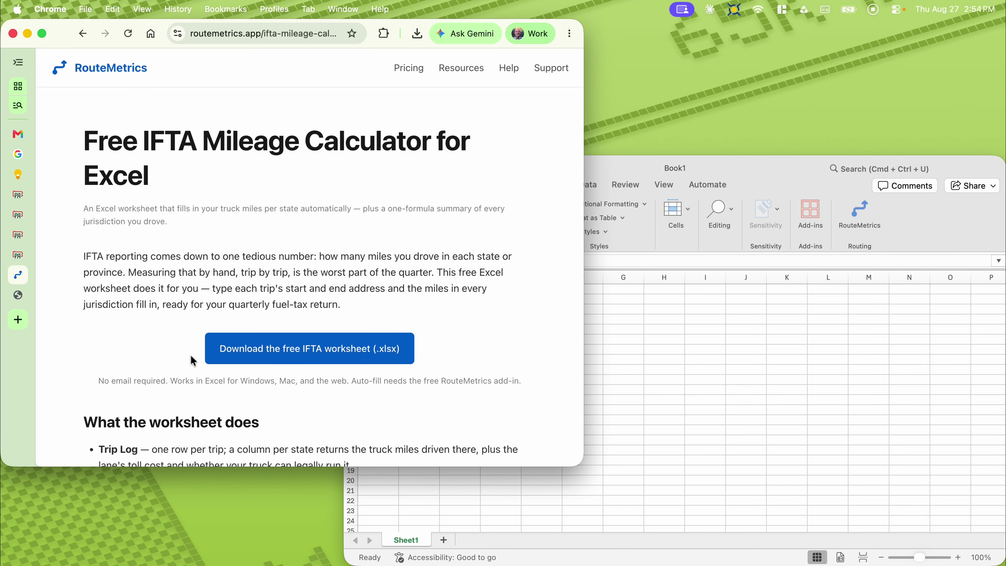
Step: Download the free IFTA worksheet to the Desktop as routemetrics-ifta-mileage-worksheet and open it in Excel
click(277, 349)
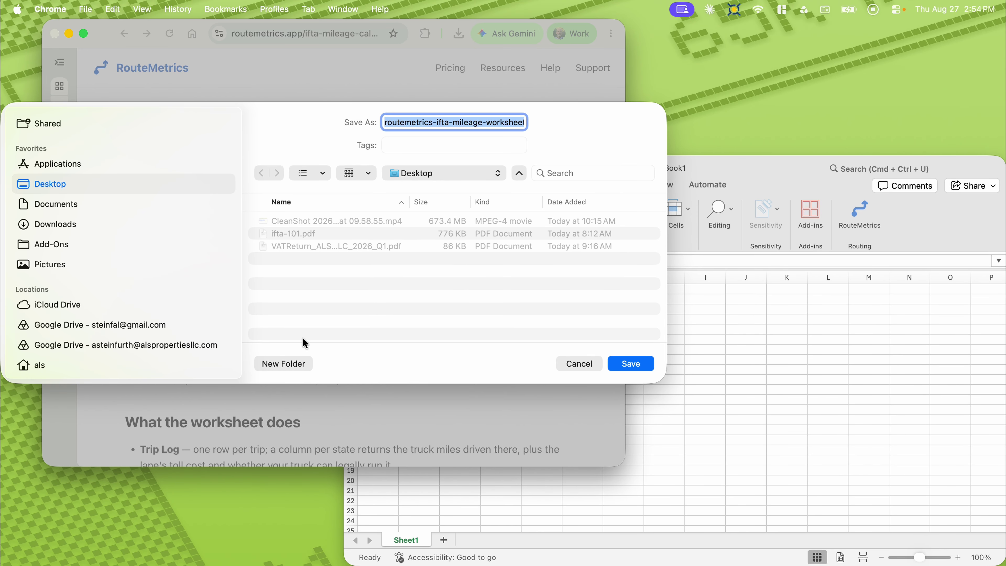
click(631, 363)
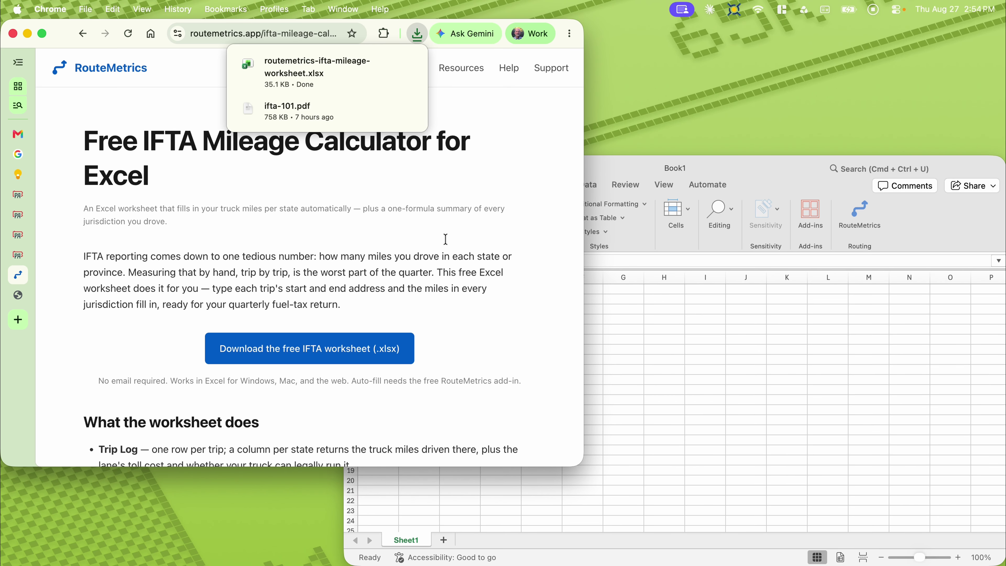
click(331, 72)
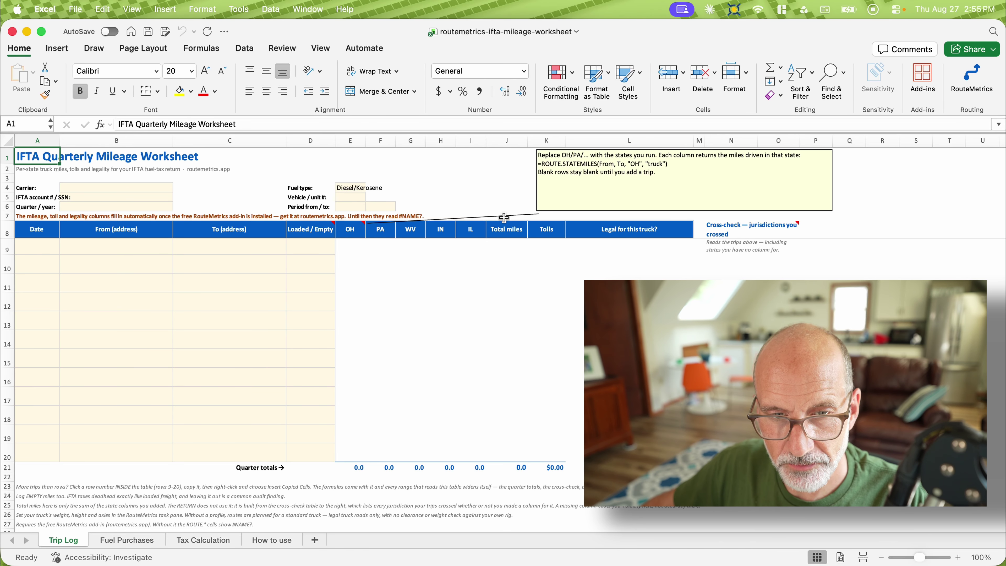
Step: Log the first trip in row 9, dated 8/1/2026, from Columbus, OH to Pittsburgh, PA, marked as Loaded
click(45, 254)
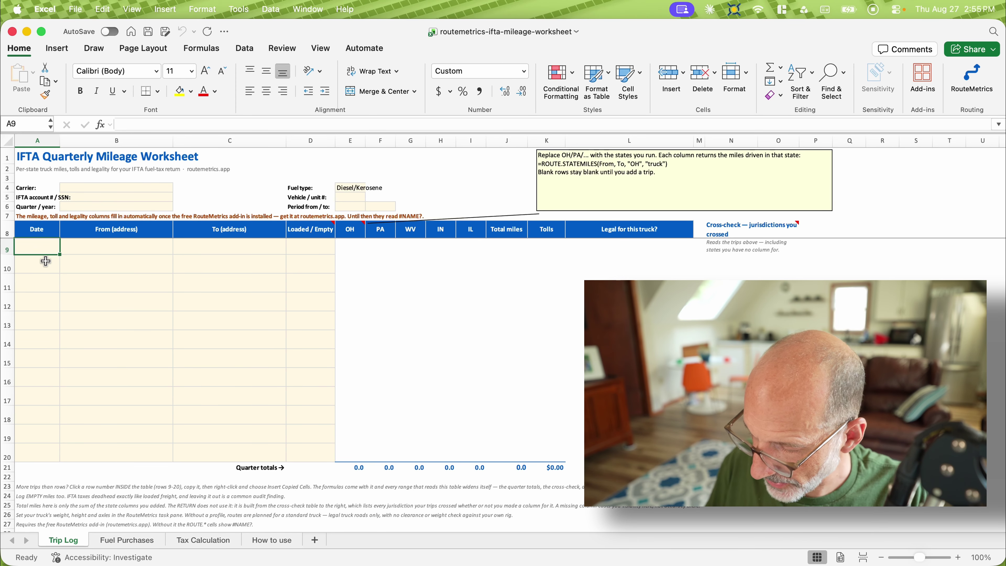
text(8)
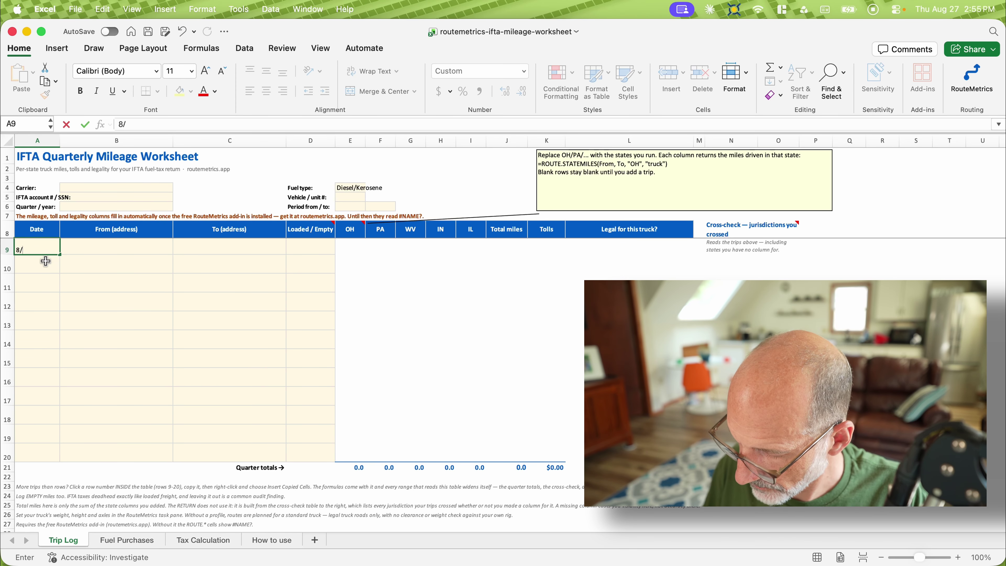
text(/1/2026)
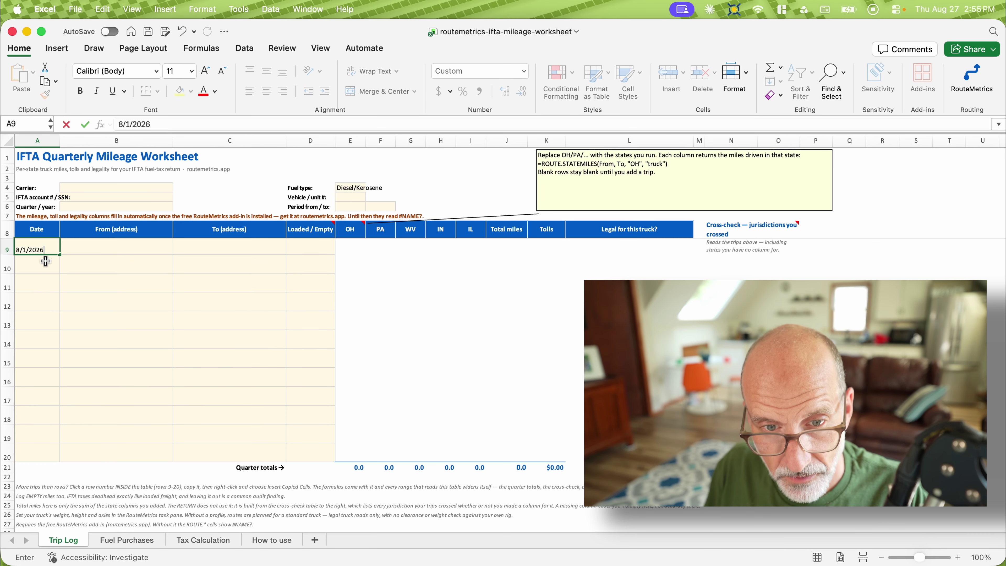
key(Tab)
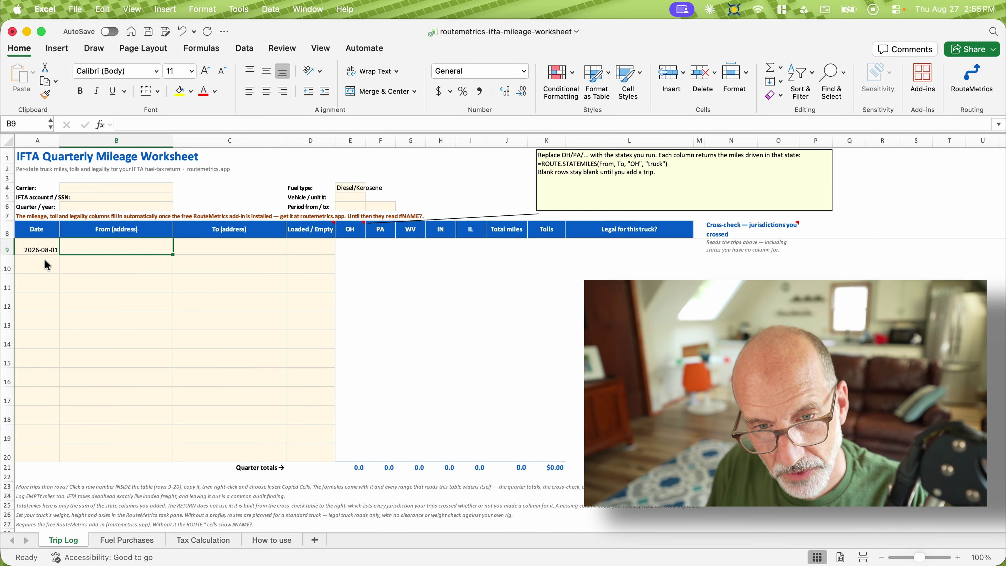
text(Columbus, OH)
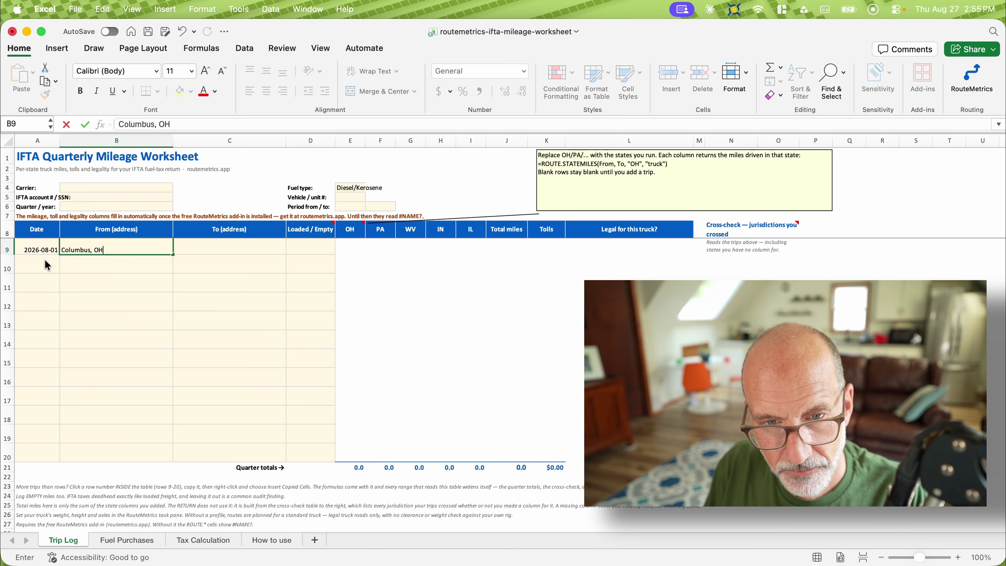
key(Tab)
text(Pit)
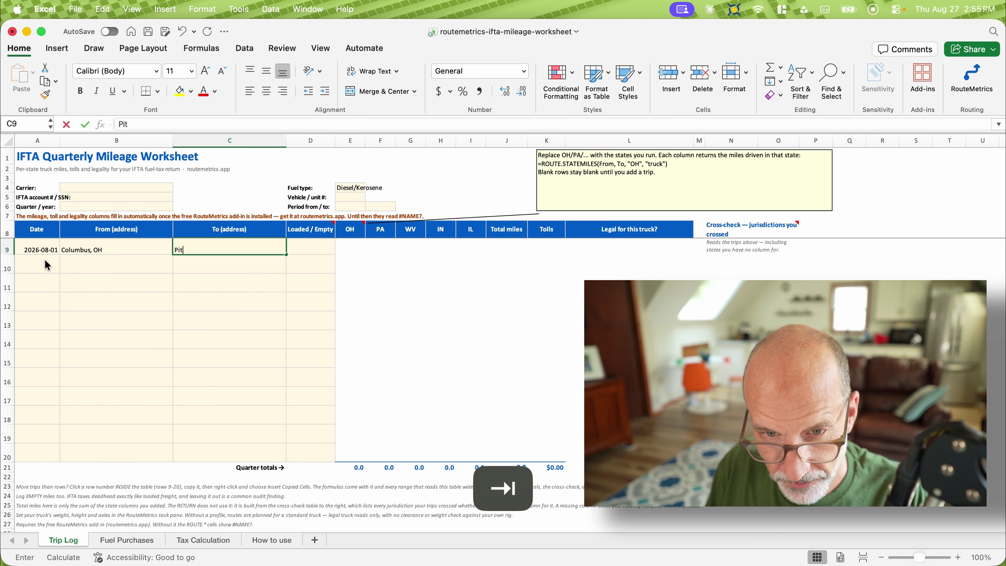
text(tsburgh, P)
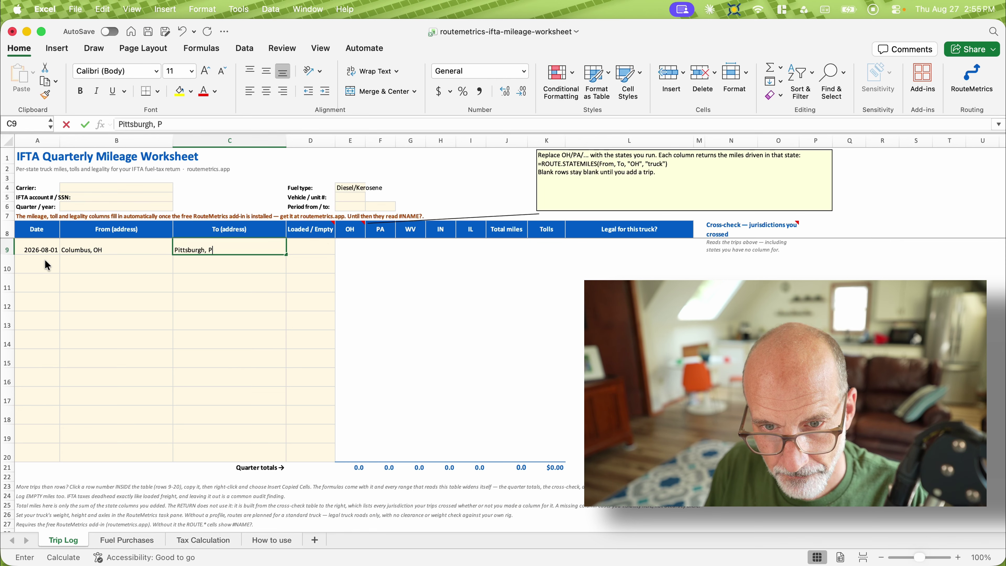
text(A)
key(Tab)
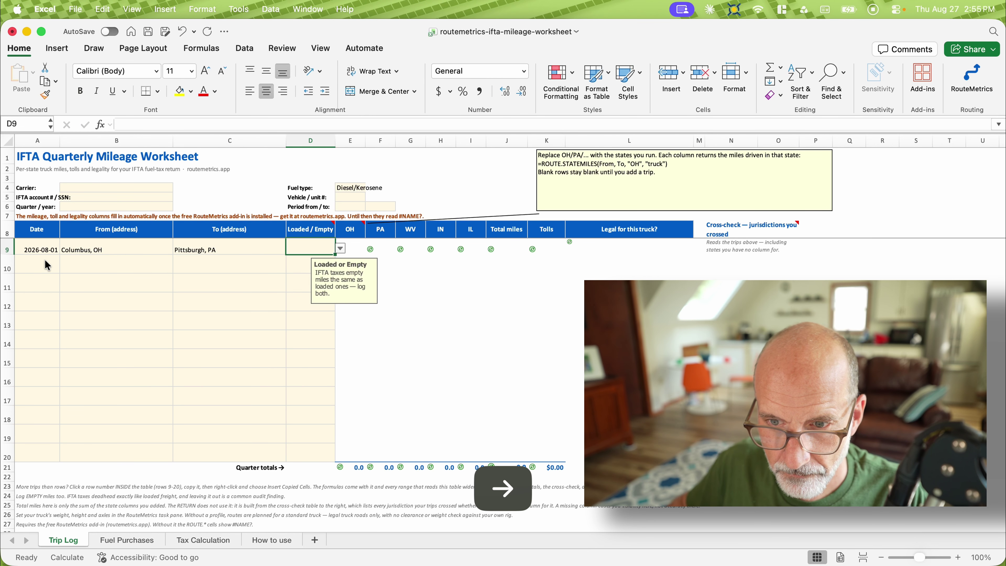
click(340, 248)
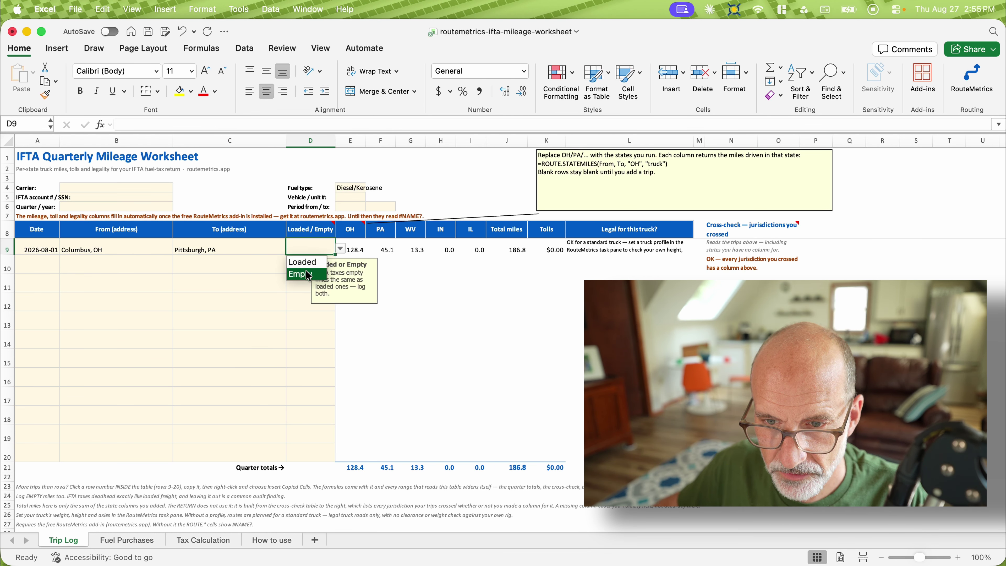
click(302, 262)
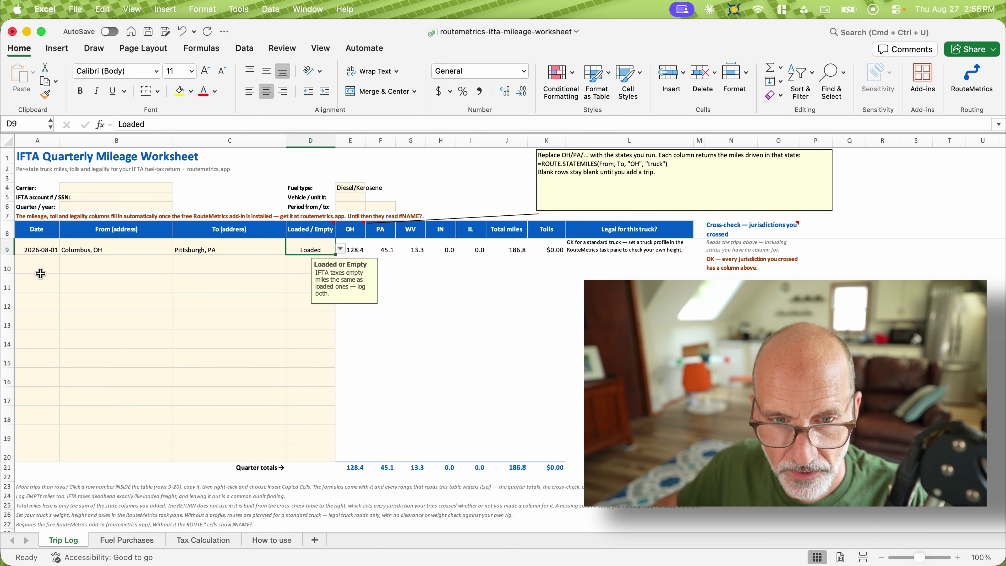
Step: Log the return trip in row 10, dated 8/2/2026, from Pittsburgh, PA to Columbus, OH, marked as Loaded
click(37, 269)
text(8/)
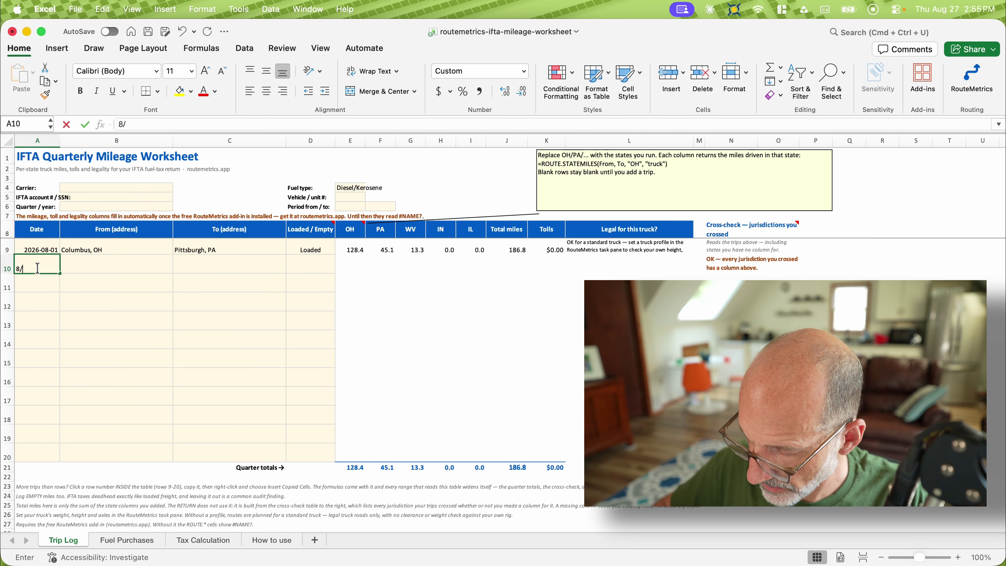
text(2/2026)
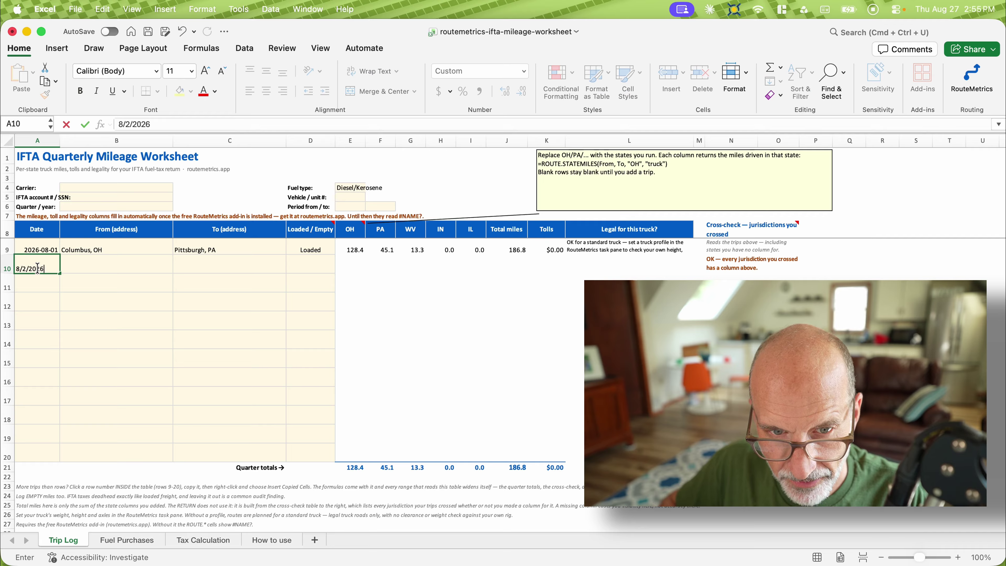
key(Tab)
text(Pitts)
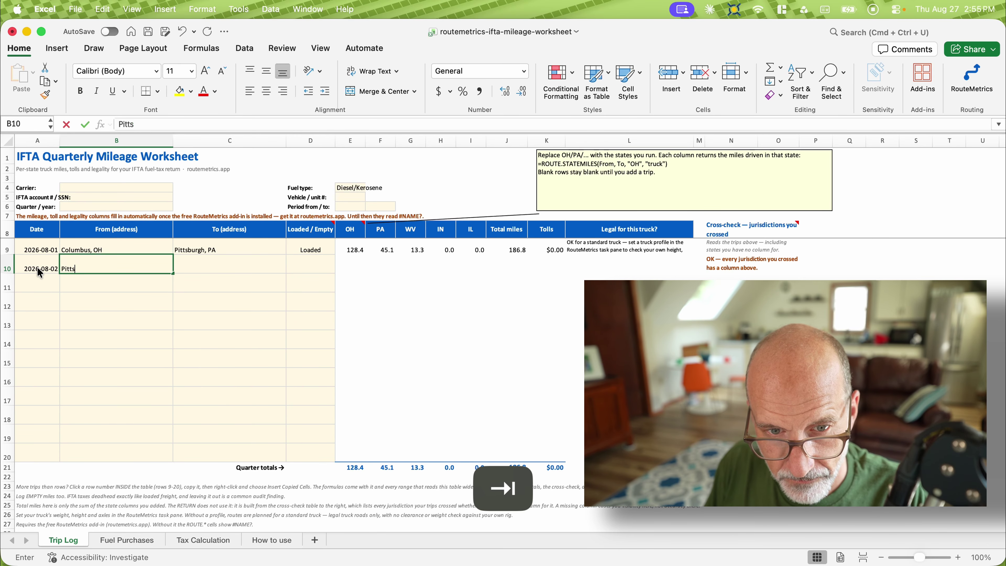
text(burgh, PA)
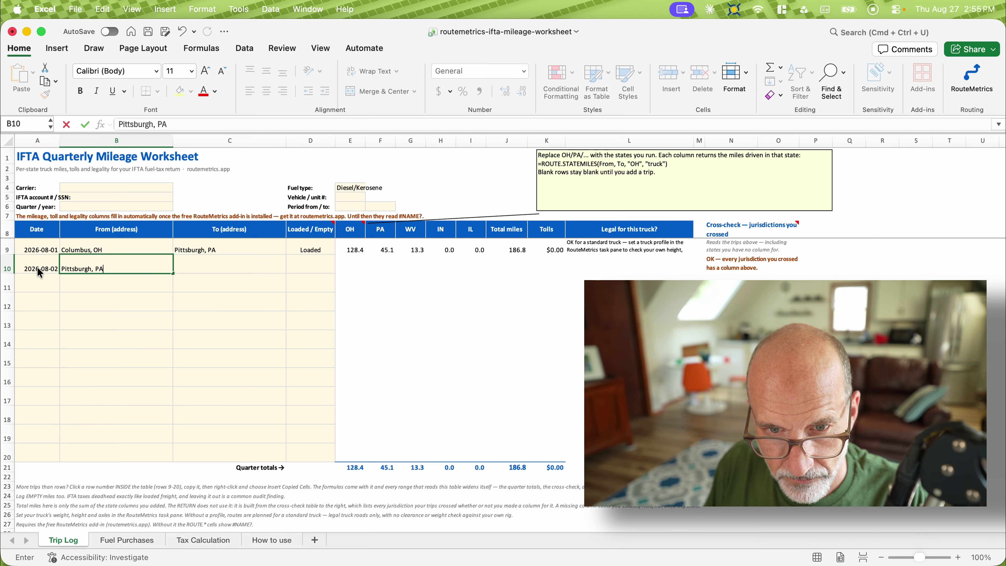
key(Tab)
text(Colu)
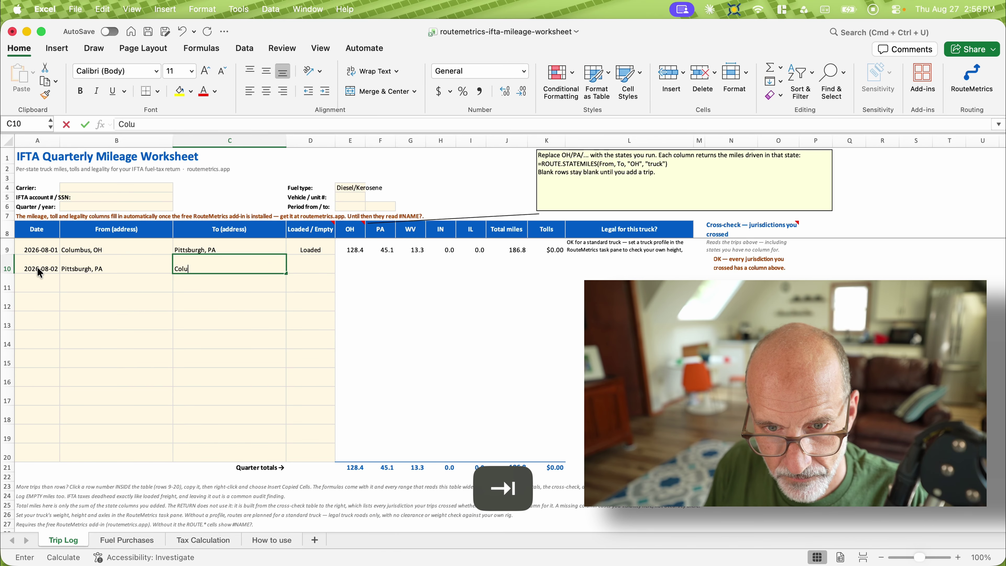
text(mbus, OH)
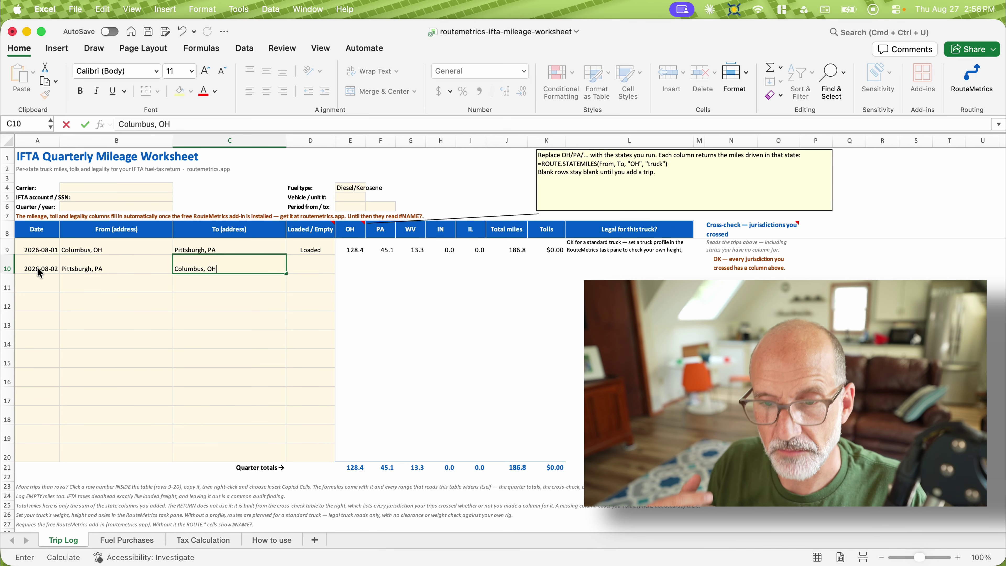
key(Tab)
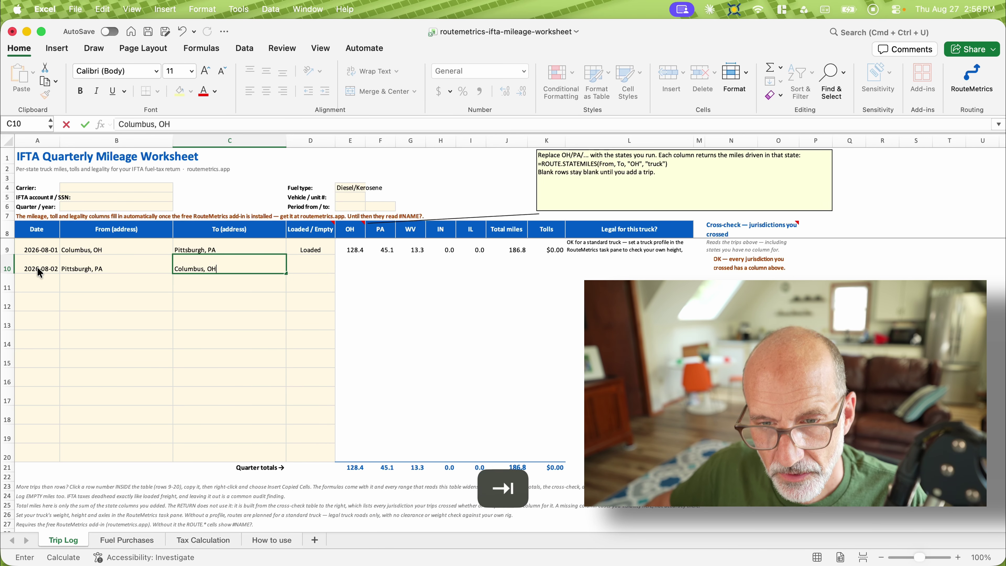
click(340, 266)
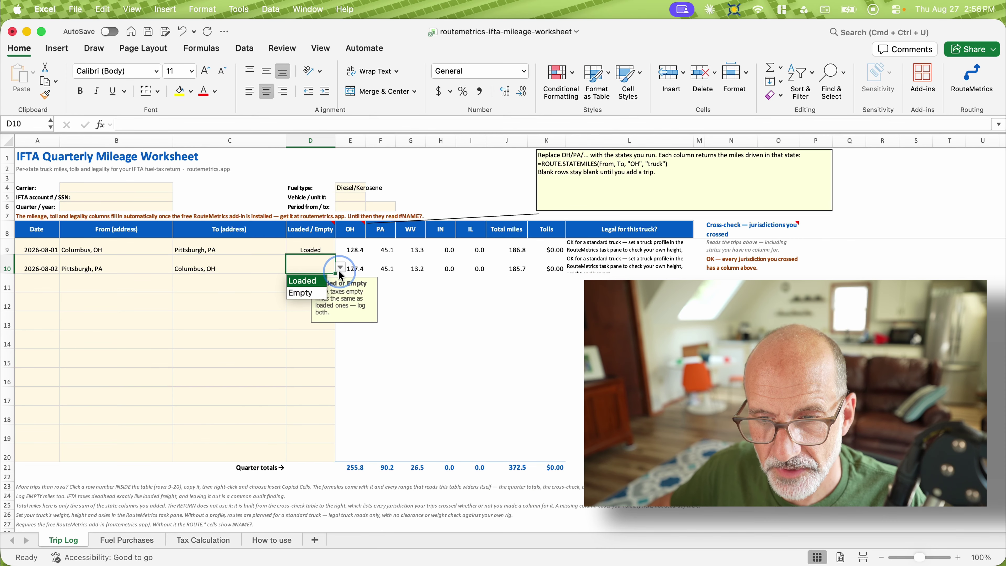
click(324, 280)
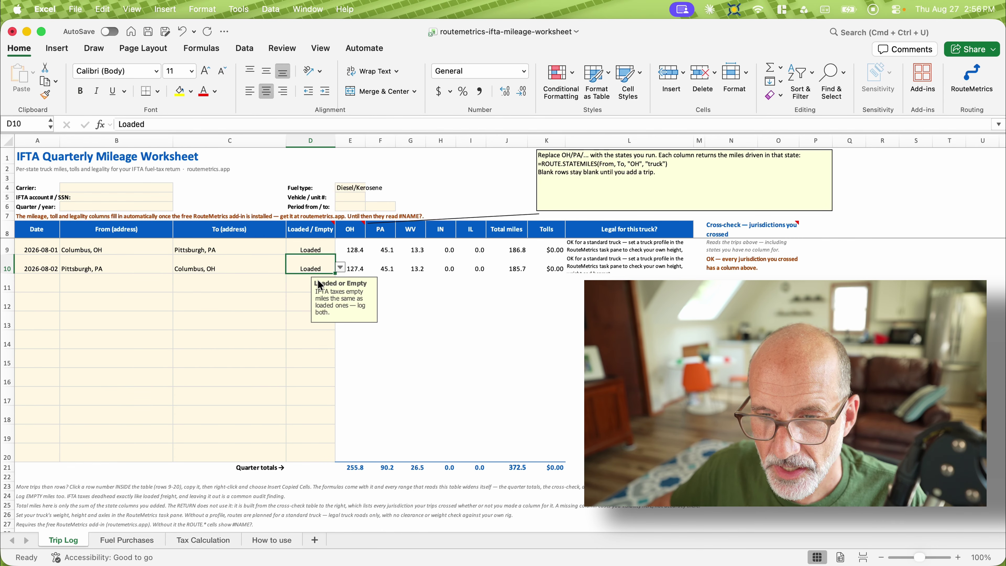
Step: Examine the formulas behind the return trip's Ohio miles, tolls and truck-legality cells in row 10
click(356, 265)
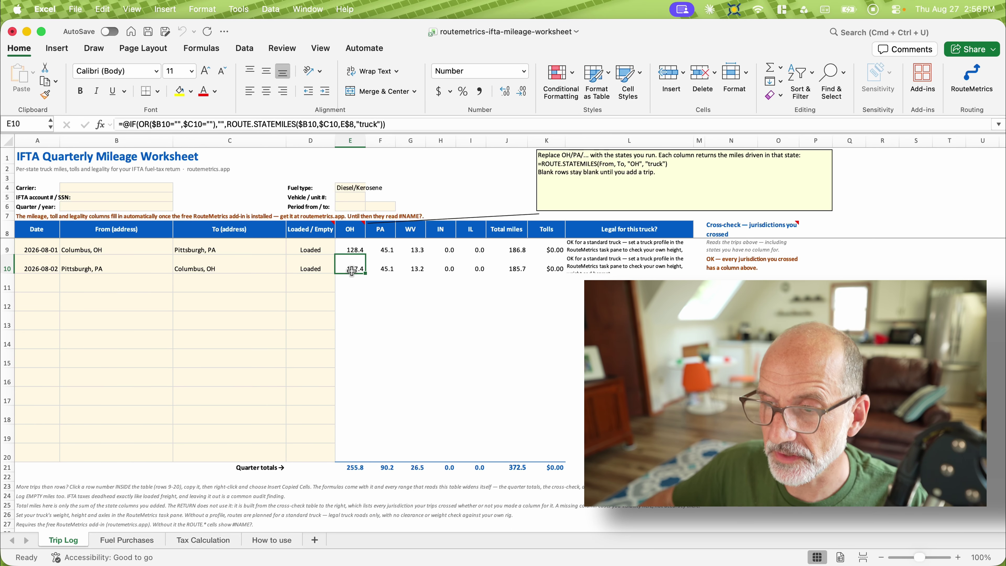
click(549, 267)
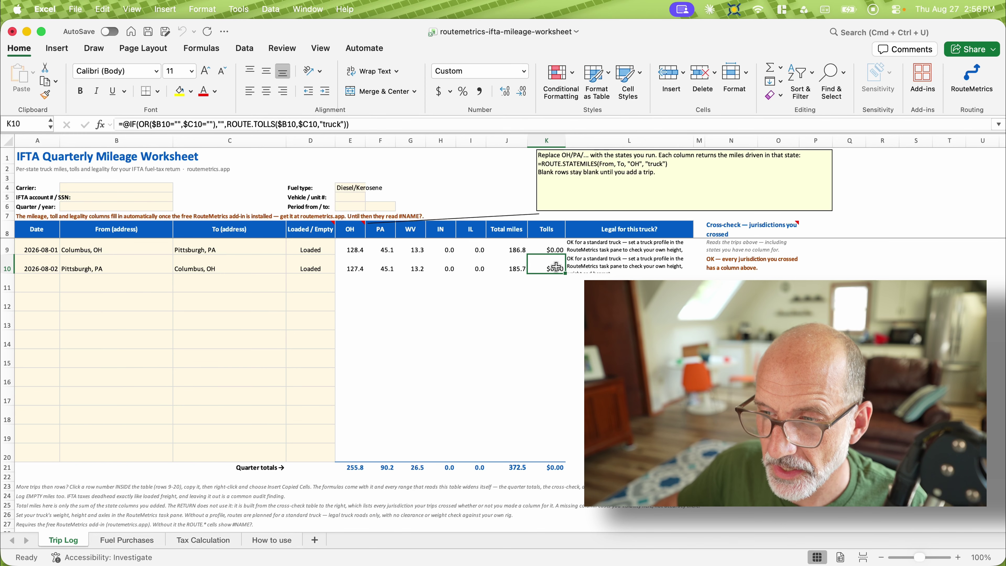
click(588, 268)
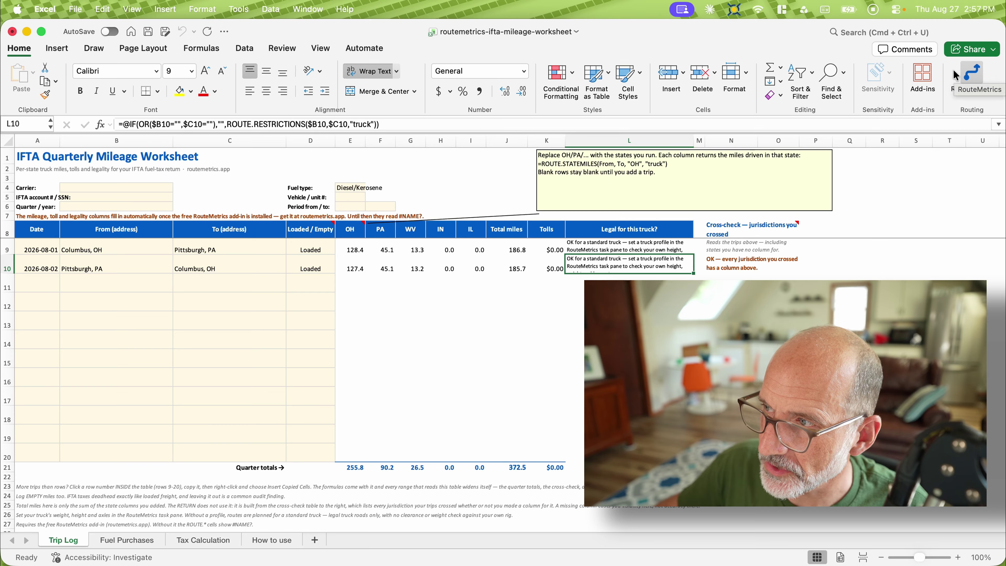
Step: Open the RouteMetrics add-in and bring its truck profile settings into view
click(926, 77)
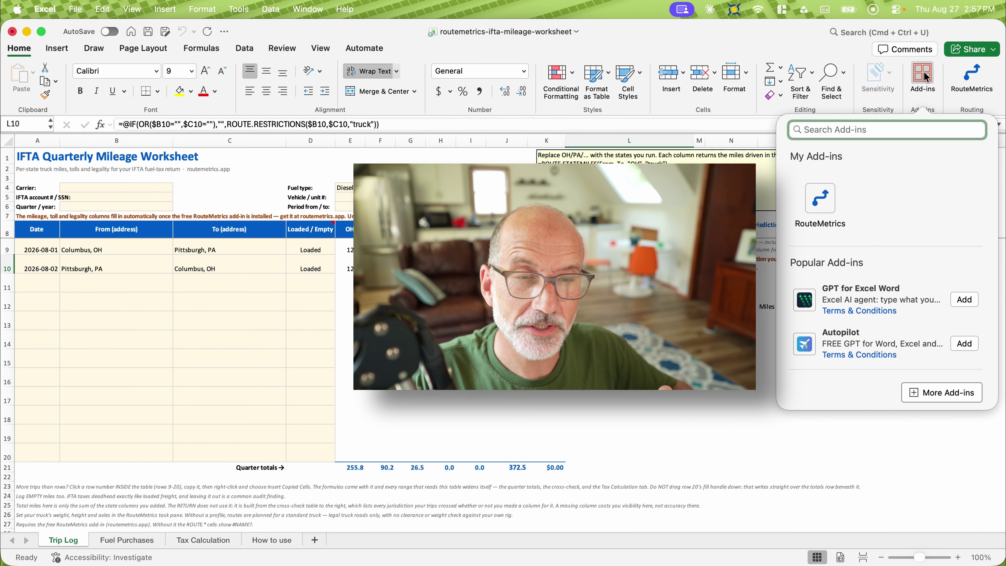
click(819, 198)
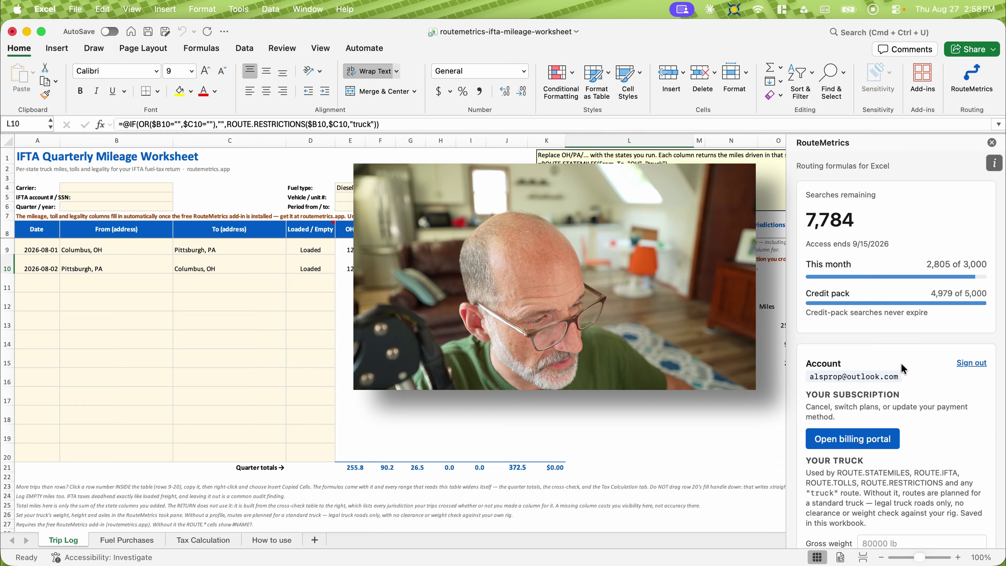
scroll(904, 368, down, 10)
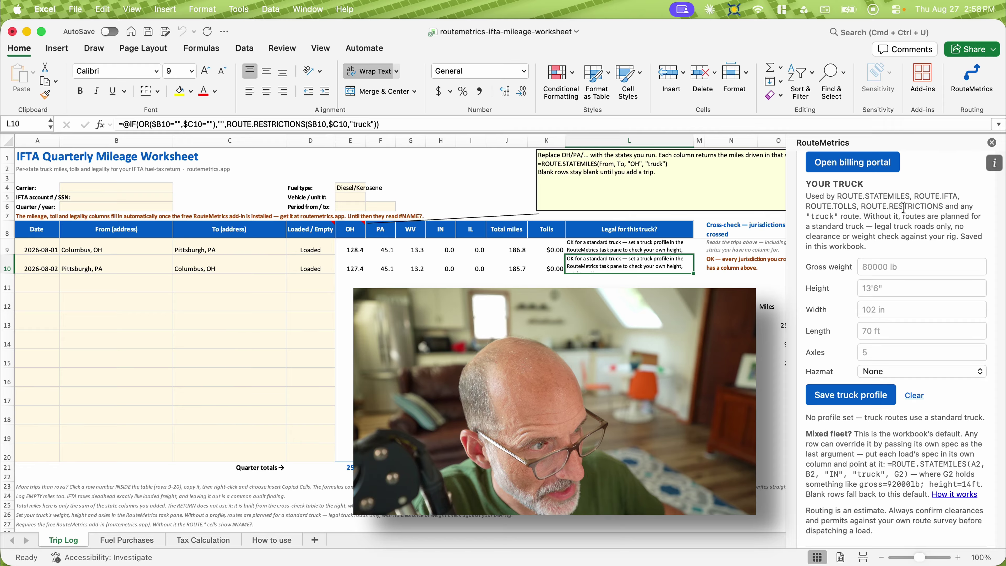
scroll(904, 210, up, 2)
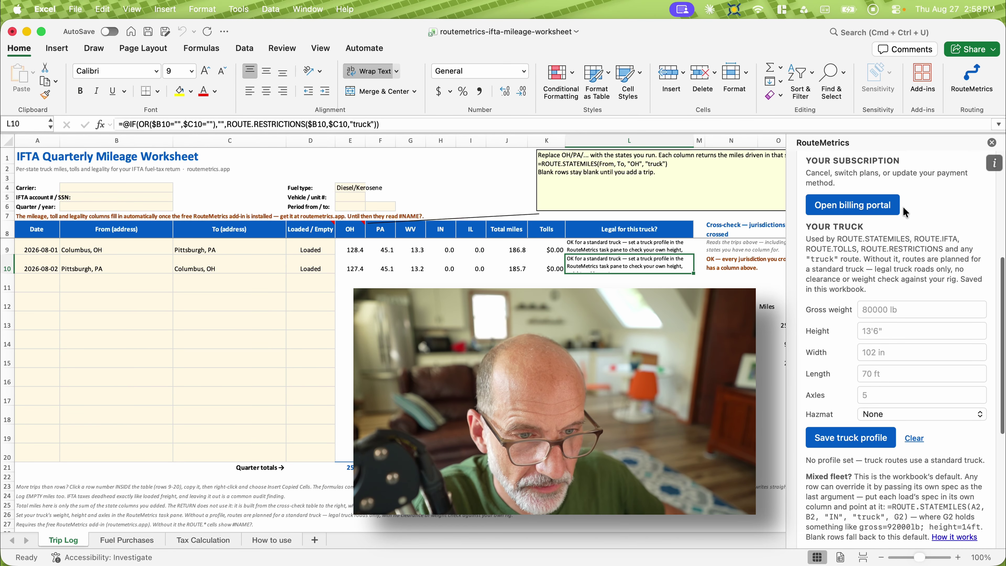
Step: Review the return trip's per-state mileage formulas in row 10 and the address and state column headings in row 8
click(359, 268)
click(381, 269)
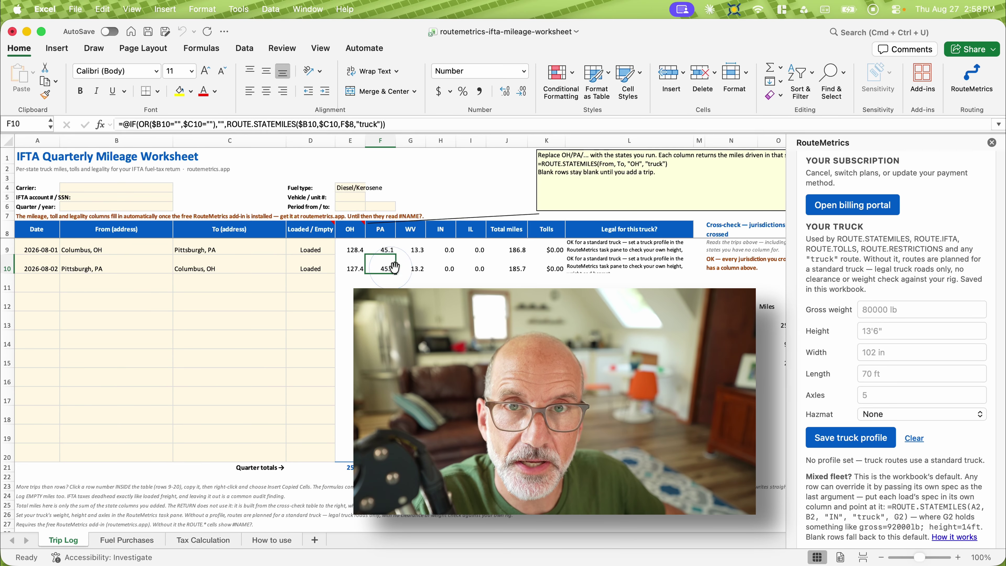
click(424, 269)
click(446, 271)
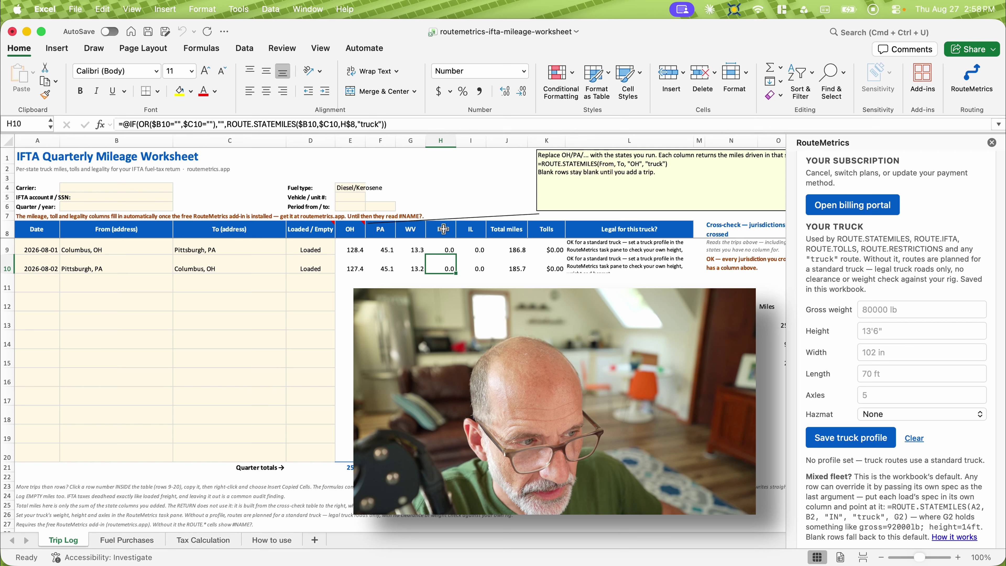
click(448, 231)
click(466, 232)
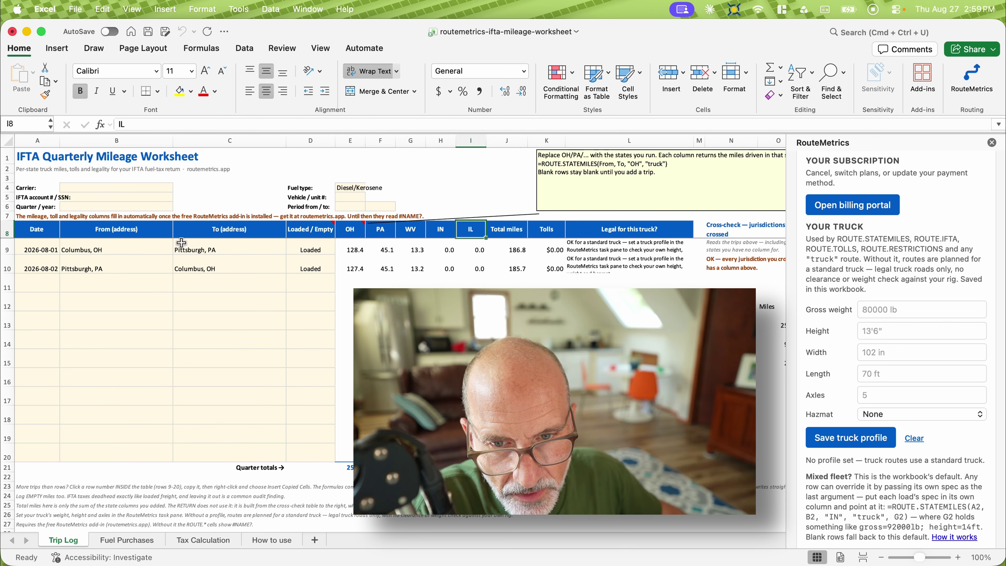
click(154, 235)
click(200, 234)
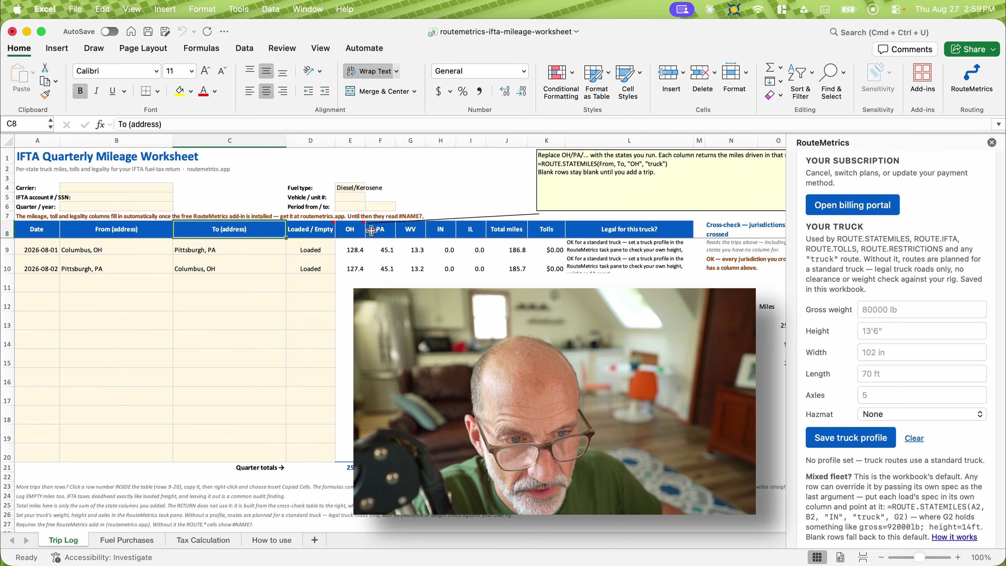
click(341, 232)
click(373, 233)
click(404, 231)
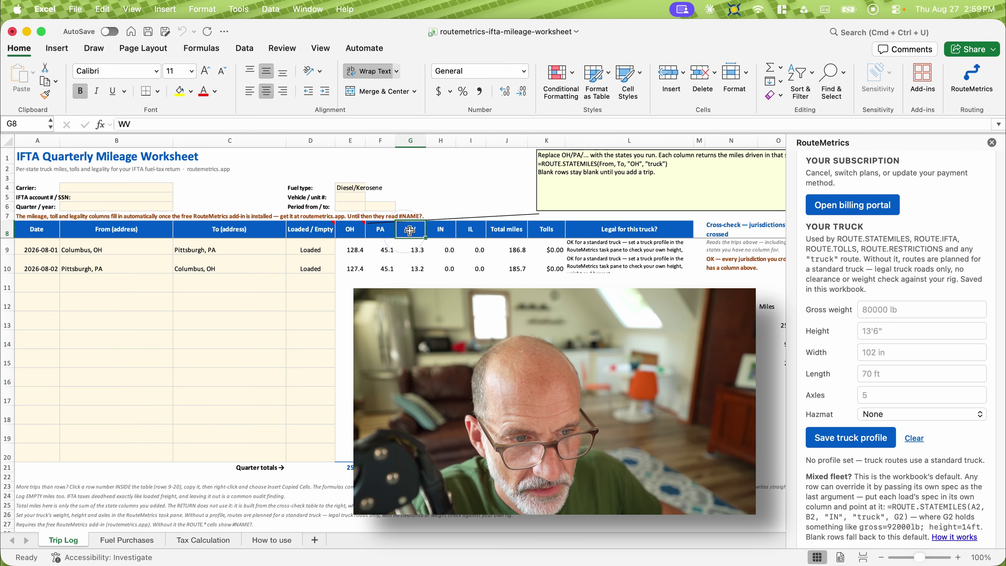
click(438, 234)
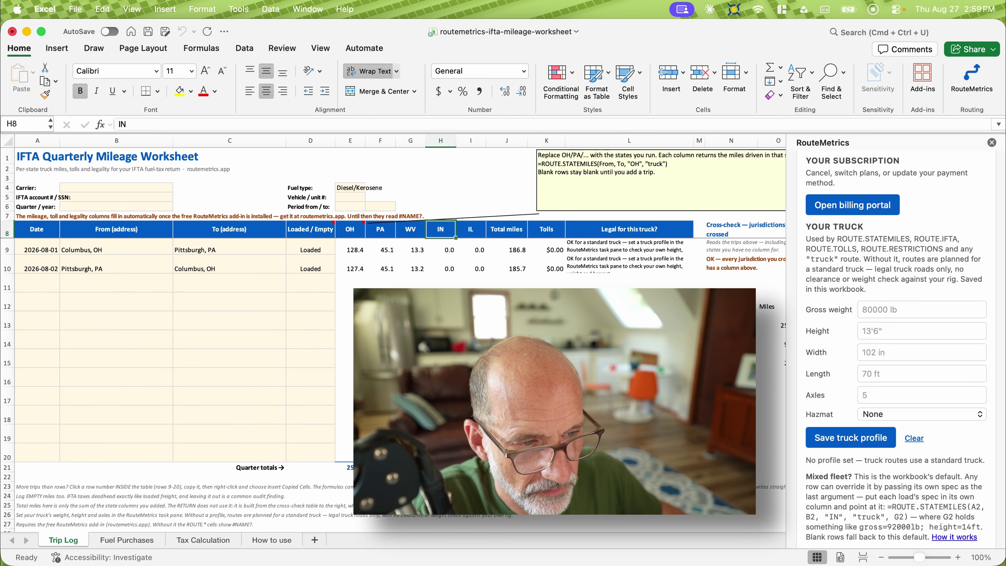
Step: Examine the cross-check table's ROUTE.IFTA formula and its jurisdiction mileage rows for OH, PA and WV
scroll(514, 316, right, 5)
click(610, 320)
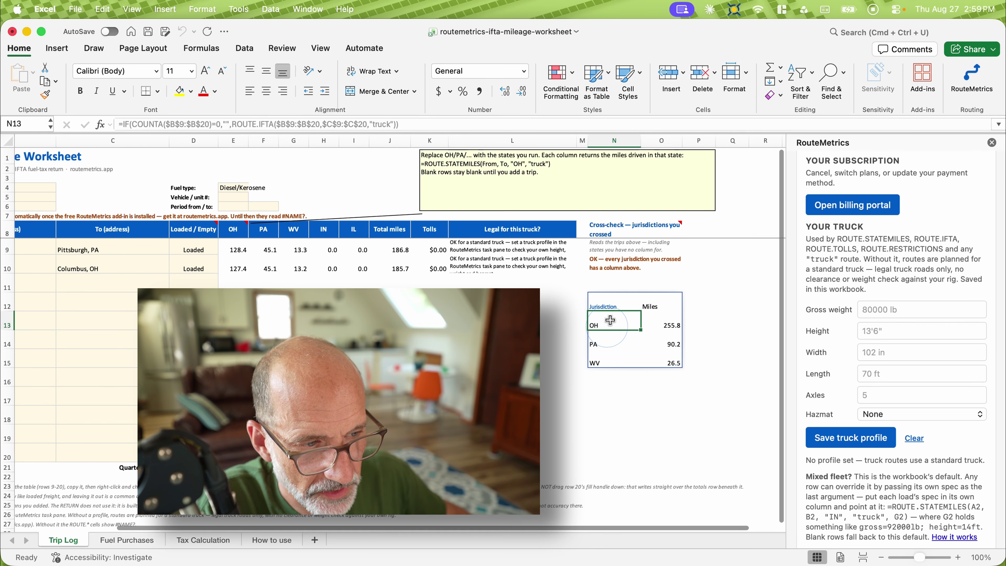
double_click(610, 320)
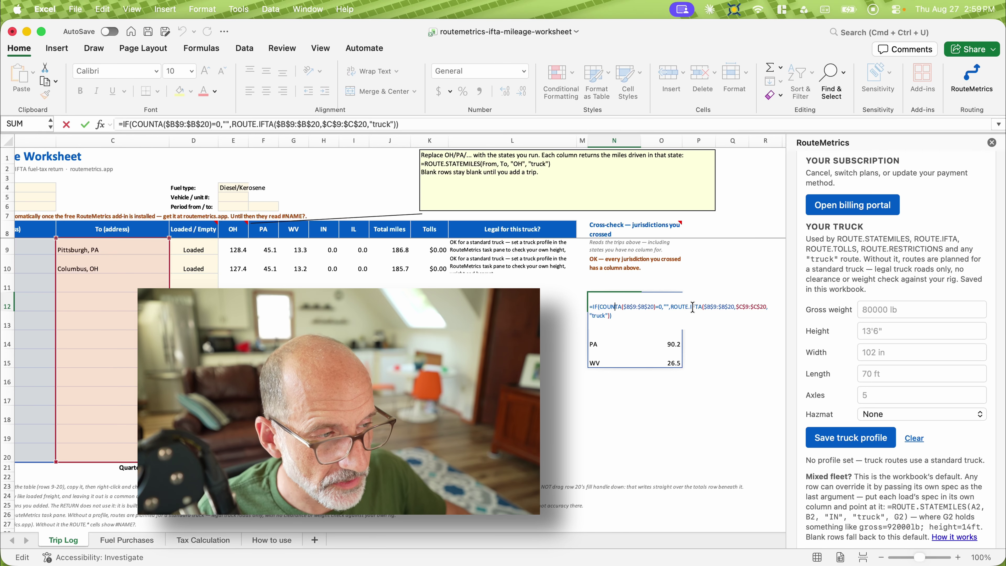
key(Escape)
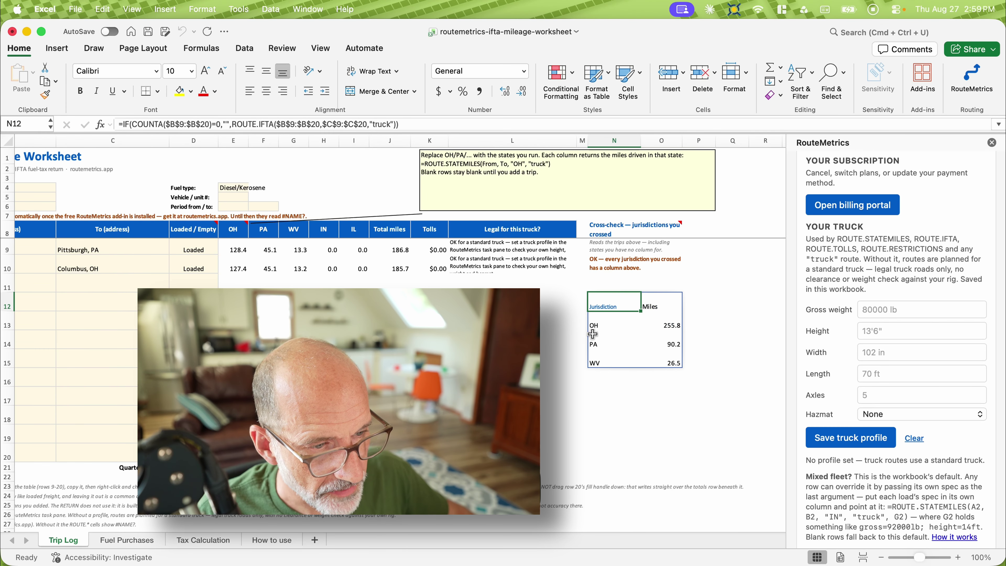
click(593, 333)
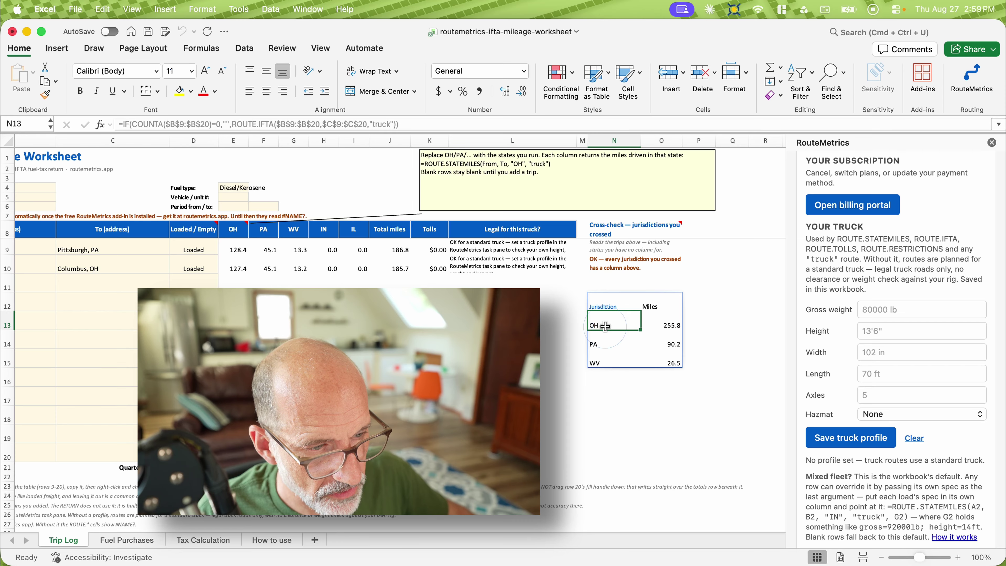
click(649, 326)
click(605, 343)
click(660, 346)
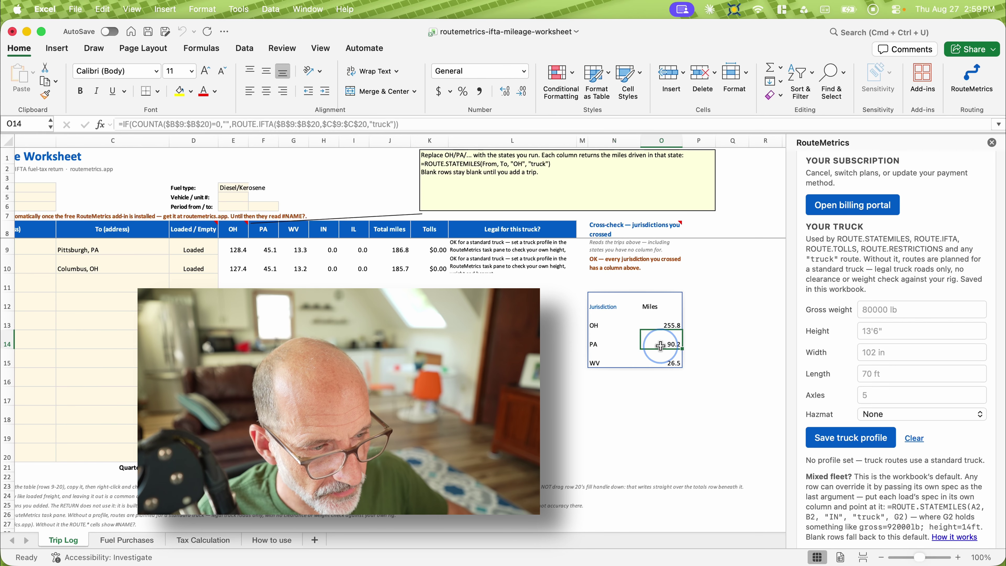
click(606, 359)
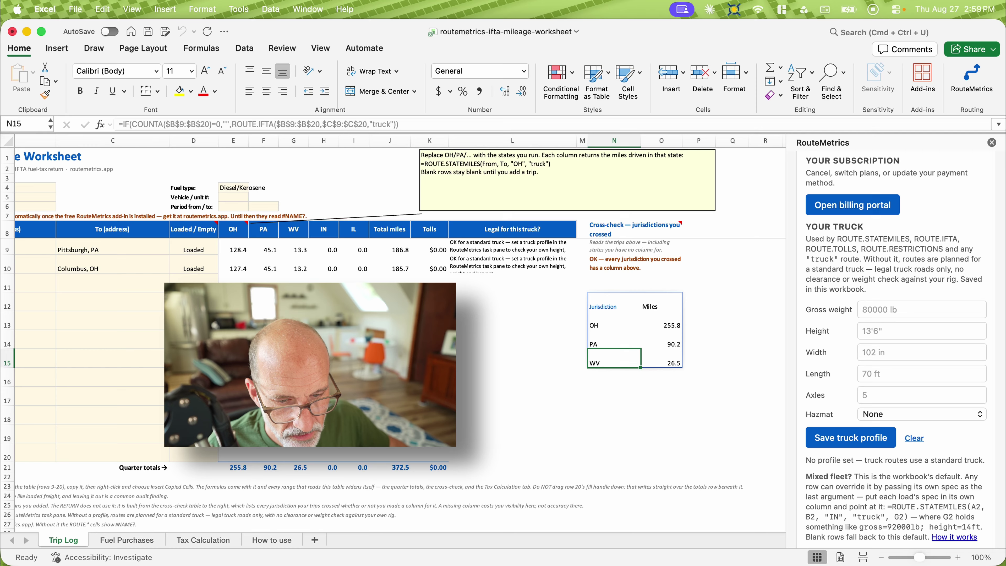
Step: Check the quarter totals for OH, PA and WV in row 21 and revisit the WV column heading
click(239, 468)
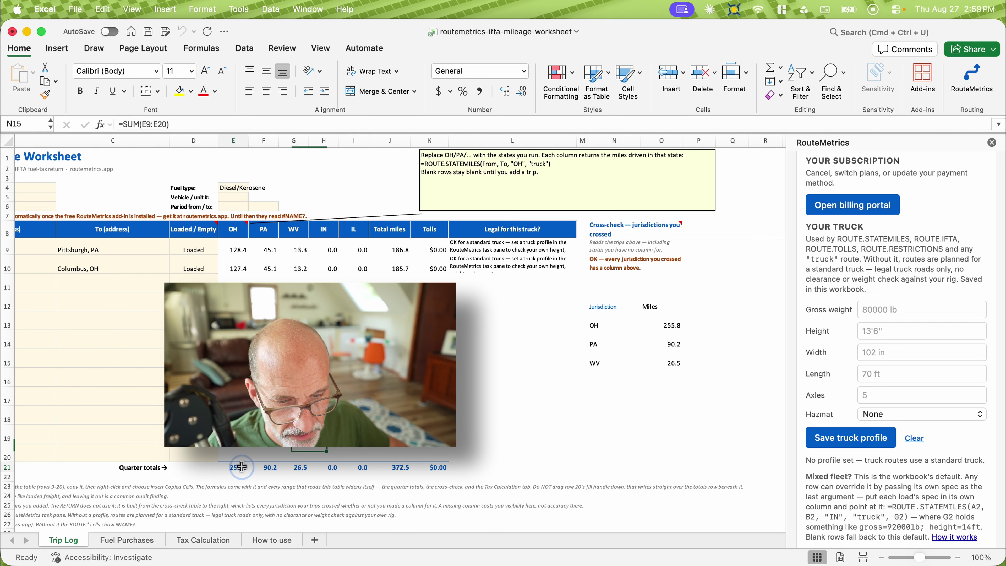
click(272, 468)
click(298, 465)
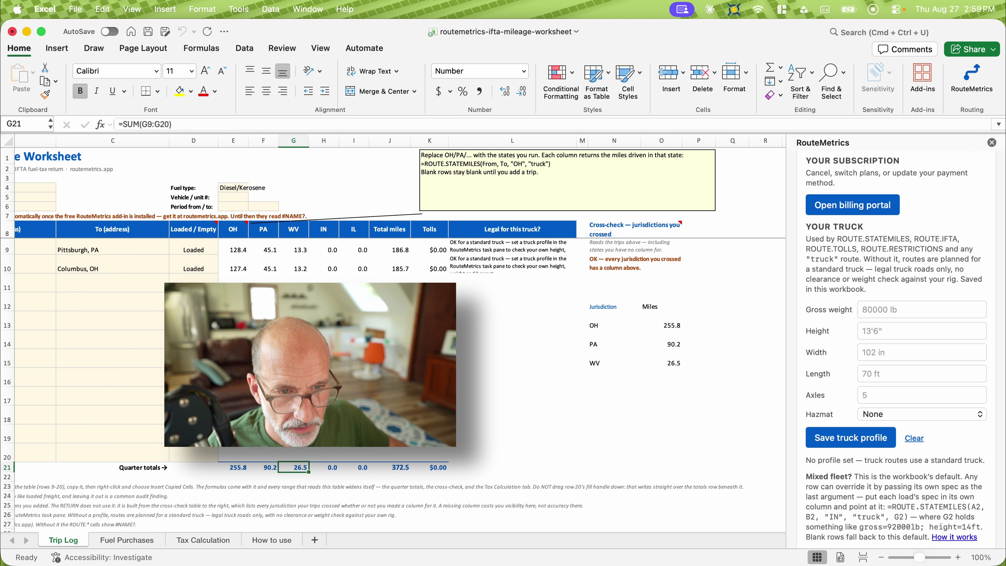
scroll(400, 332, left, 5)
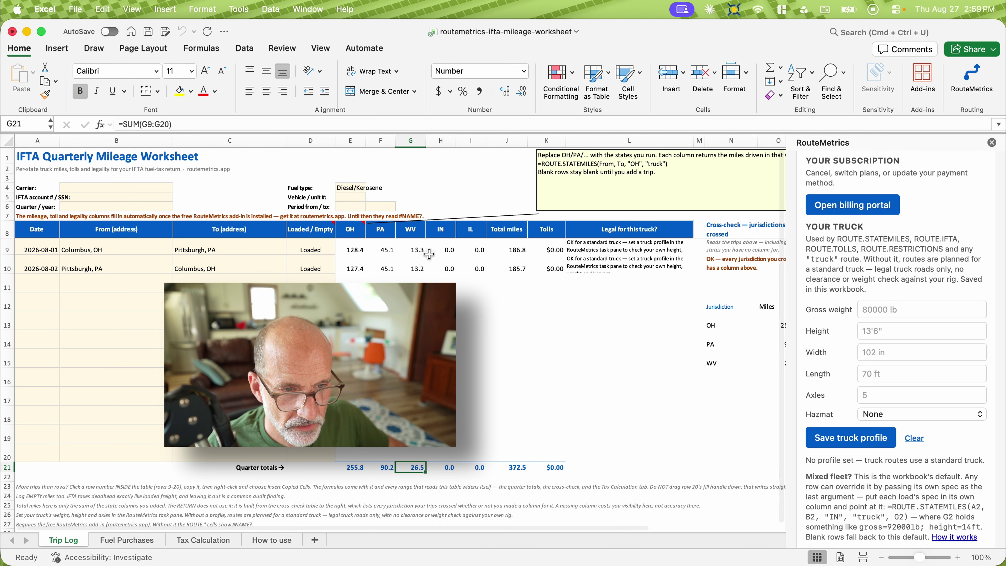
click(414, 233)
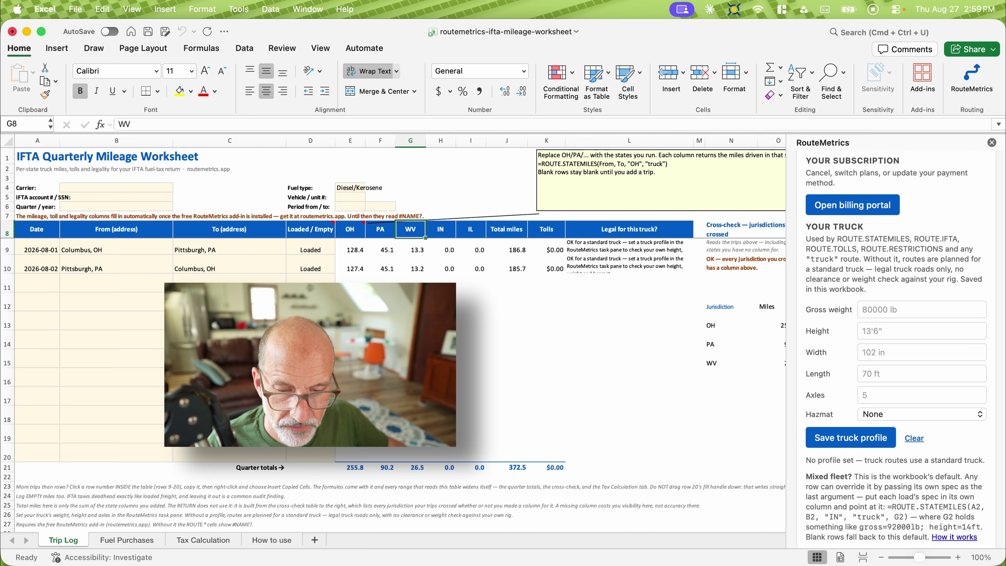
Step: On the Fuel Purchases sheet, date the first fuel ticket in row 7 as 8/5/2026
click(139, 542)
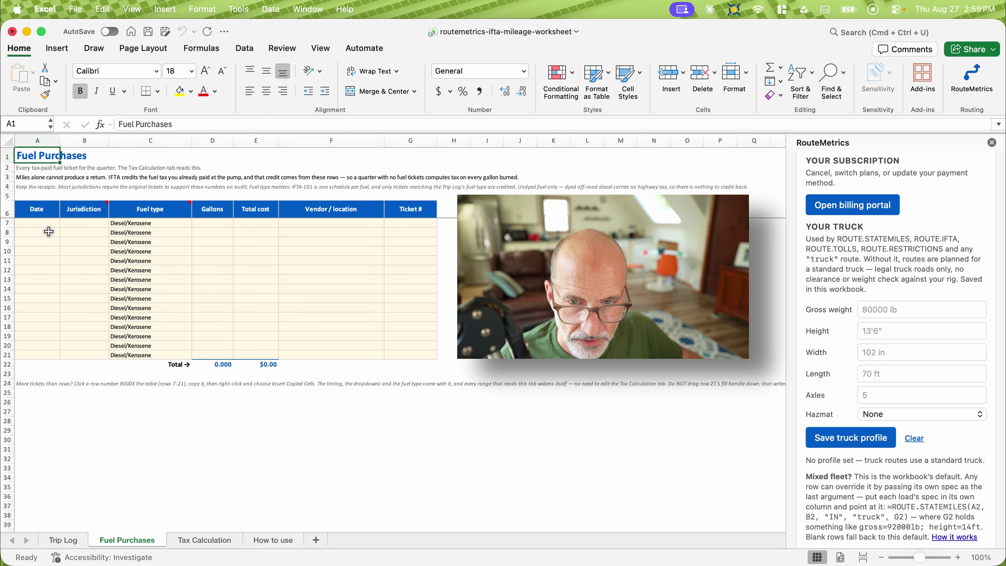
click(48, 230)
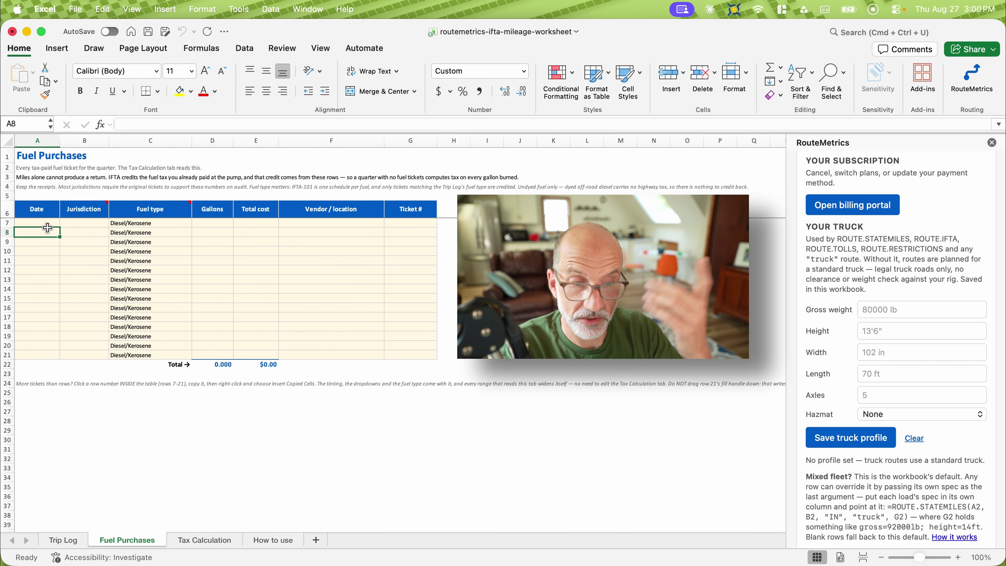
key(Up)
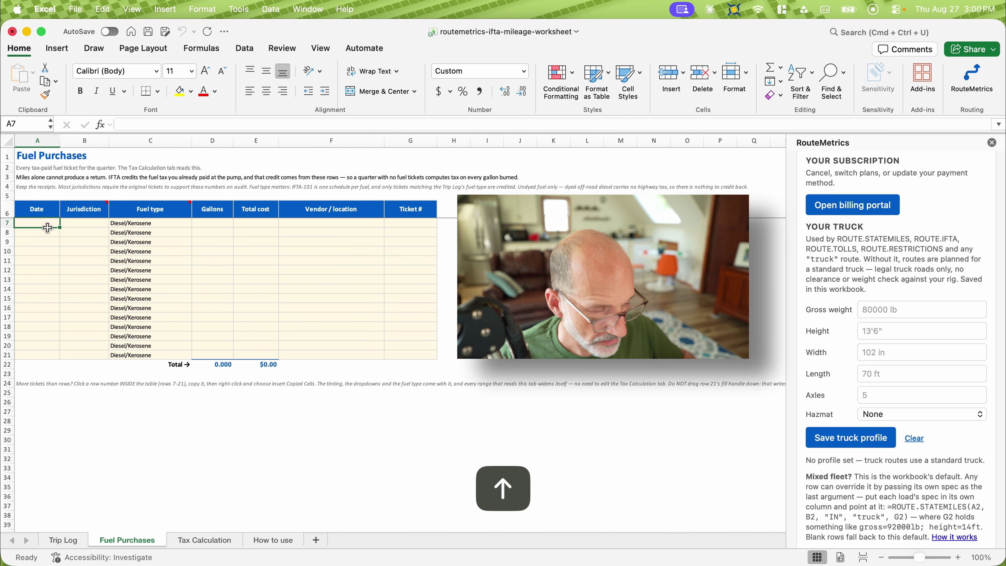
text(8/5)
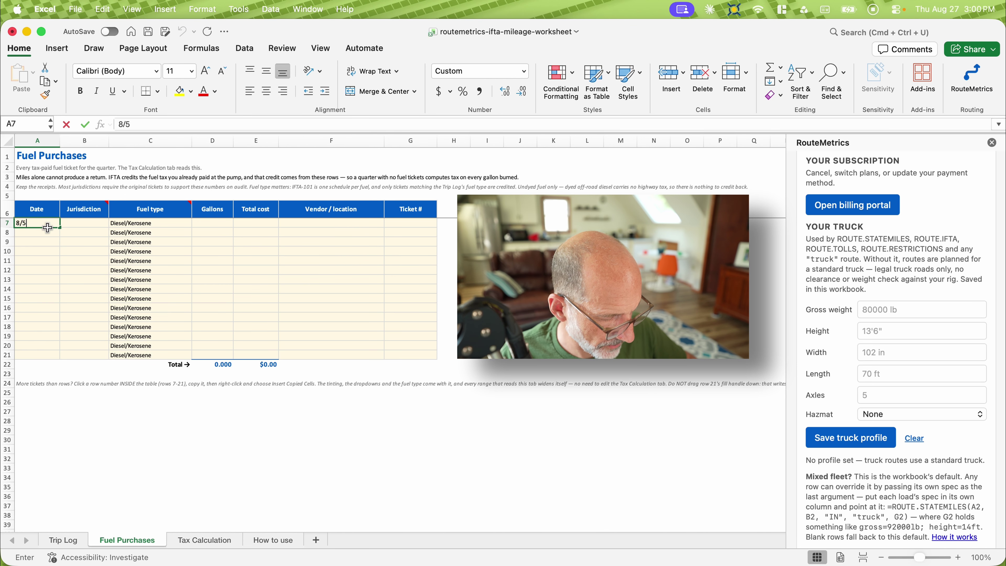
text(/2026)
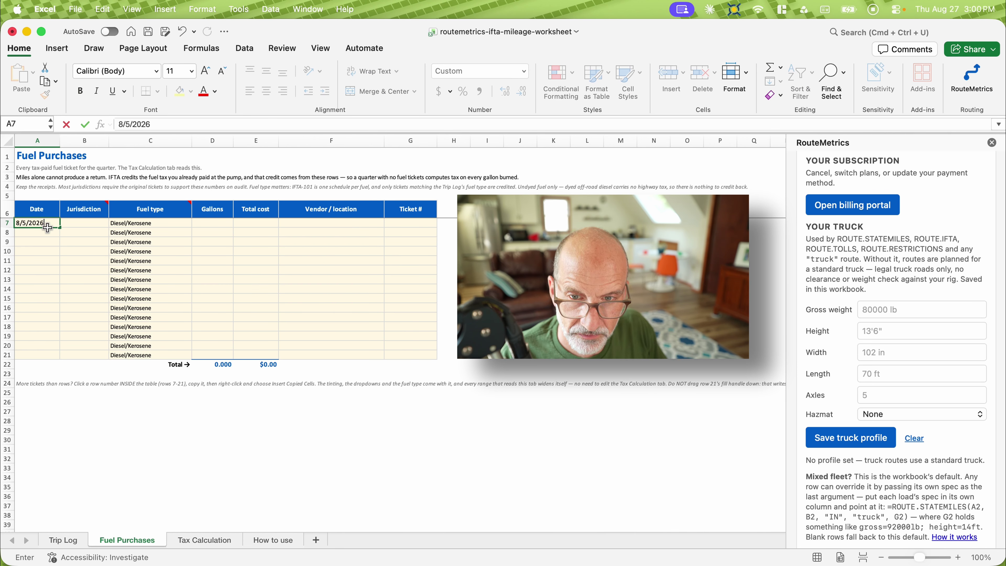
key(Tab)
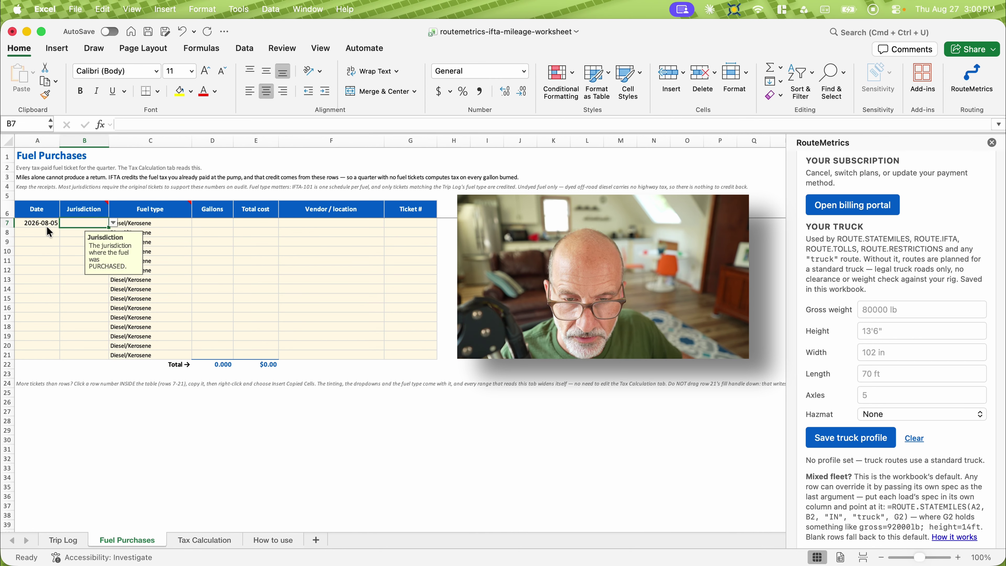
Step: Set the first fuel ticket's jurisdiction to WV
click(114, 223)
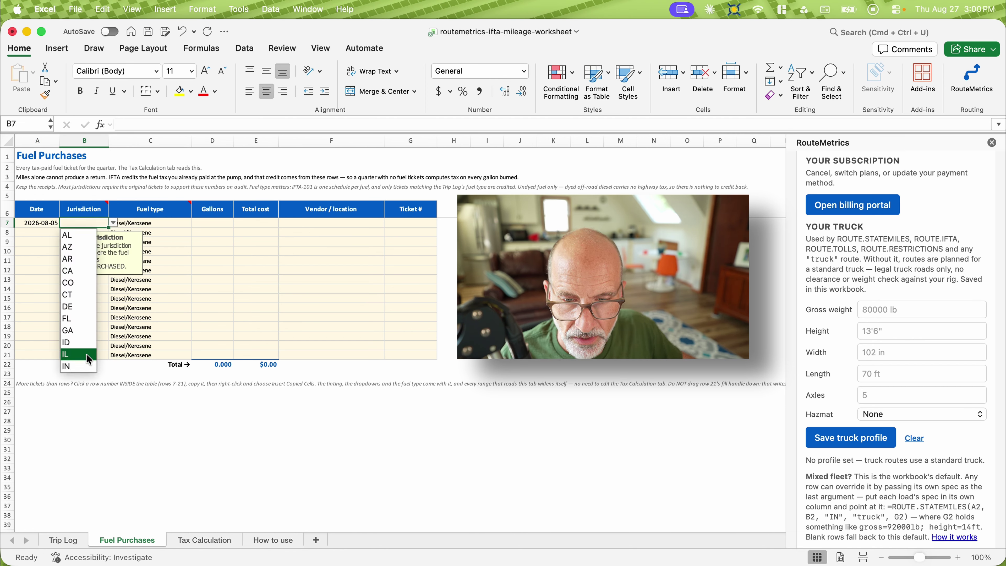
scroll(87, 356, down, 5)
scroll(87, 355, down, 5)
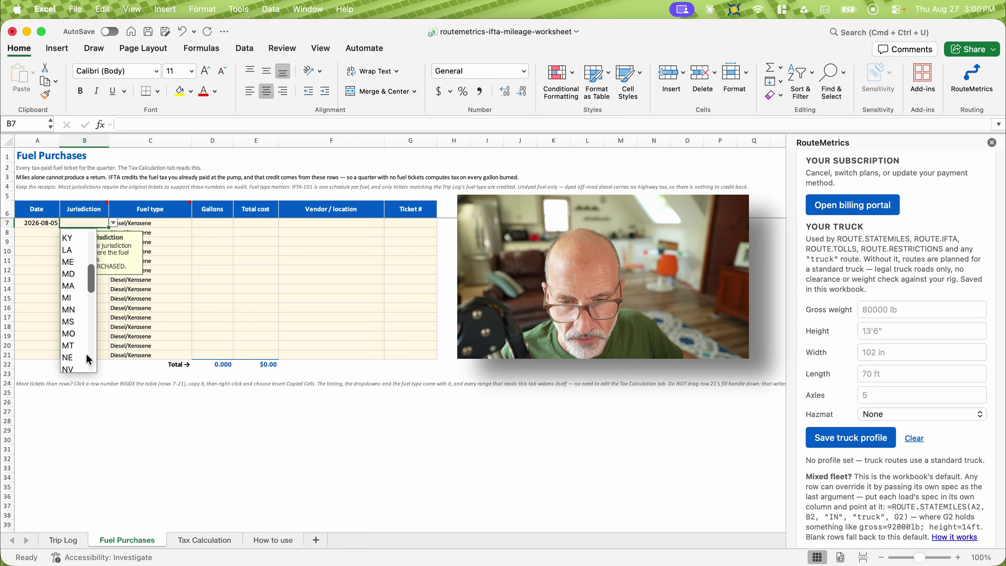
scroll(89, 356, down, 5)
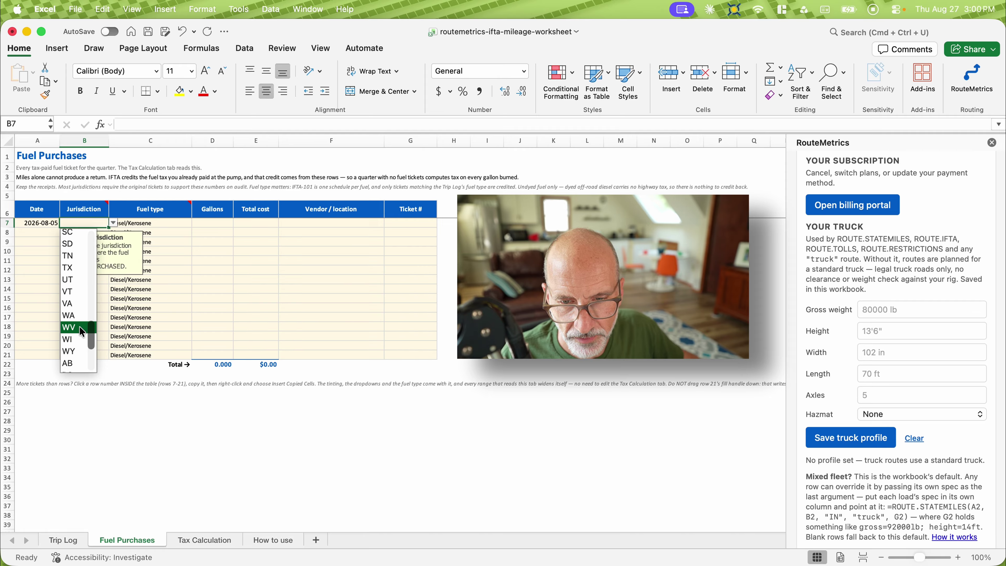
click(79, 327)
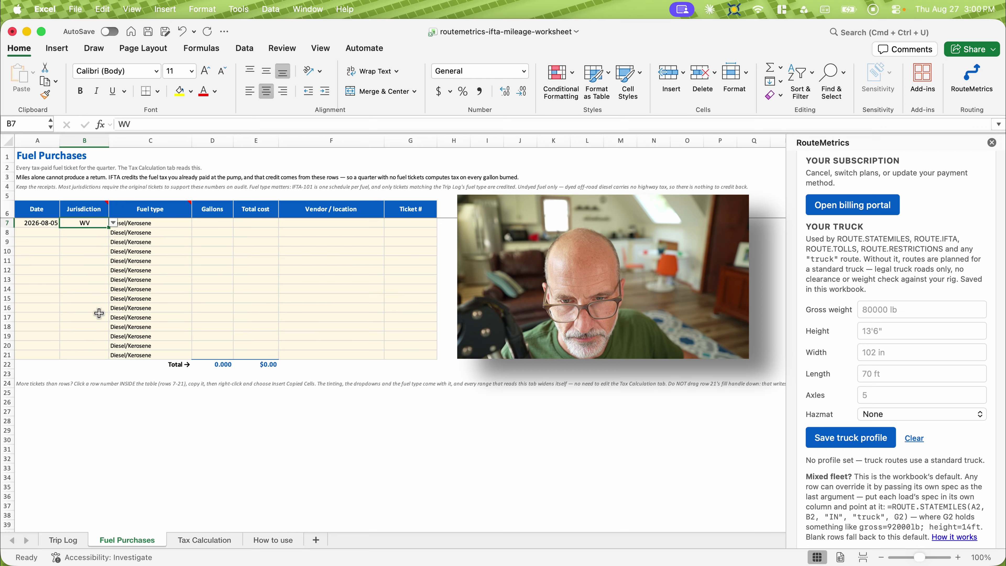
Step: Keep Diesel/Kerosene as the ticket's fuel type and enter 100 gallons with a total cost of 400
click(161, 227)
key(Tab)
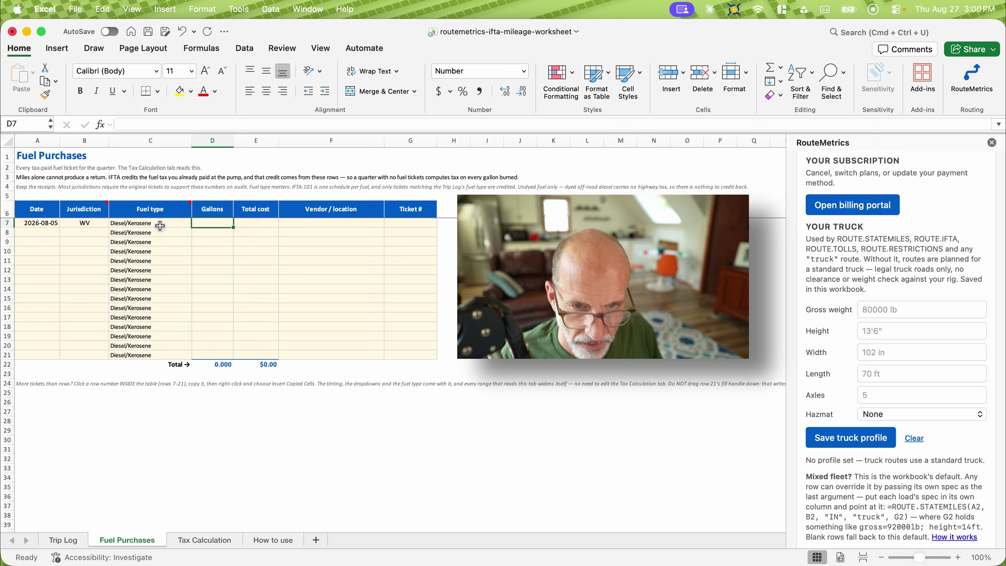
text(100)
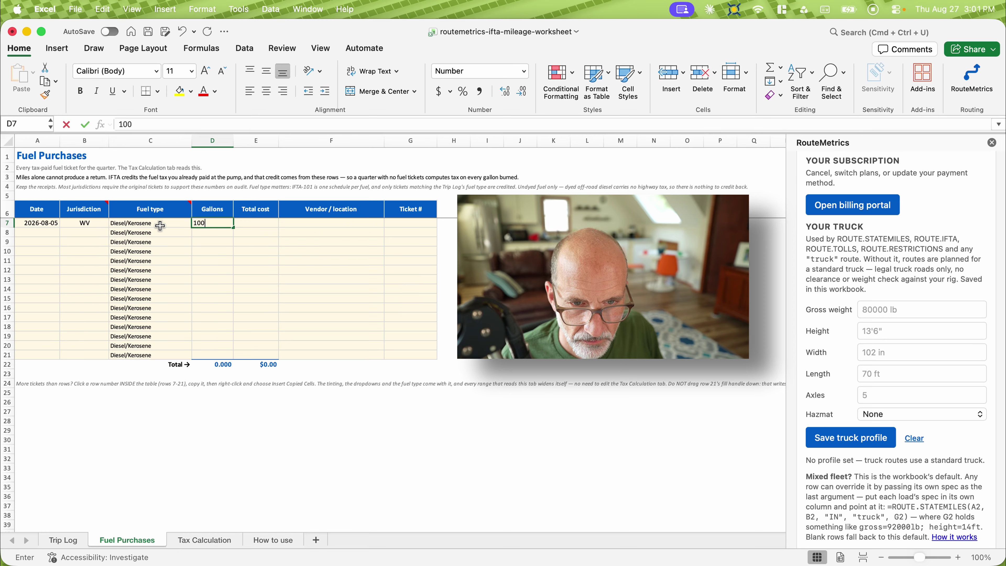
key(Tab)
text(400)
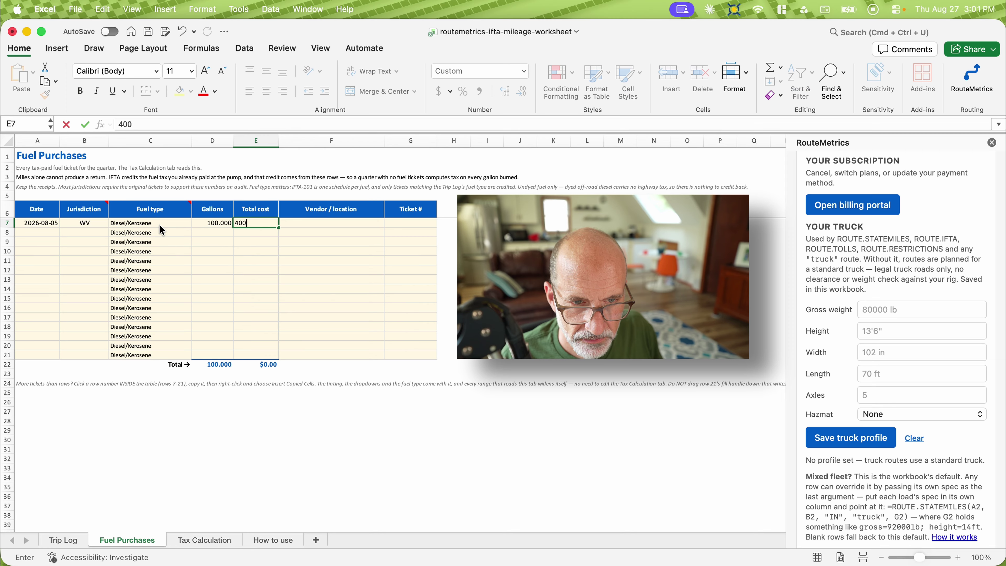
key(Tab)
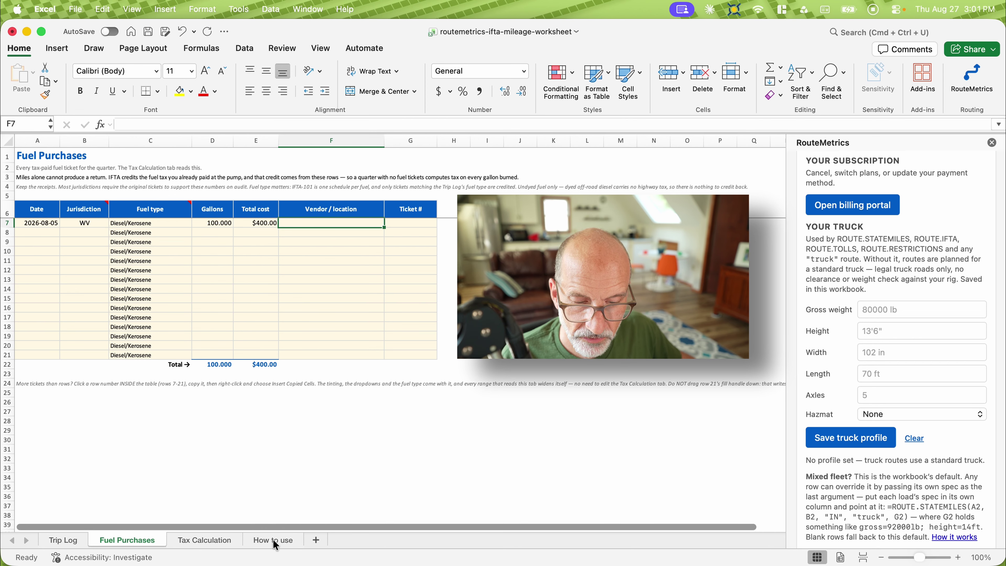
Step: Open the Tax Calculation sheet and review its jurisdiction rows, including the net taxable volume and tax rate columns
click(206, 539)
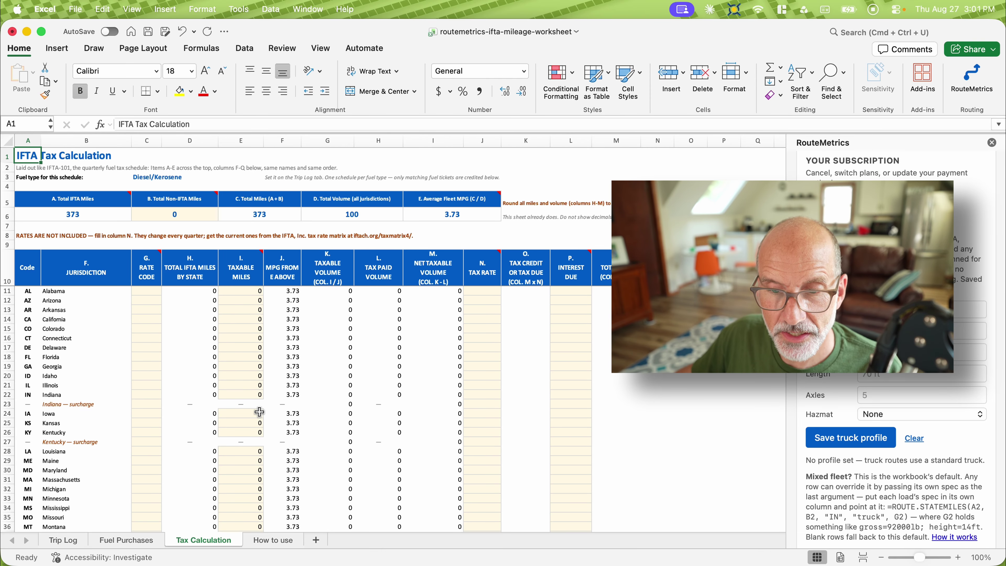
scroll(259, 412, down, 1)
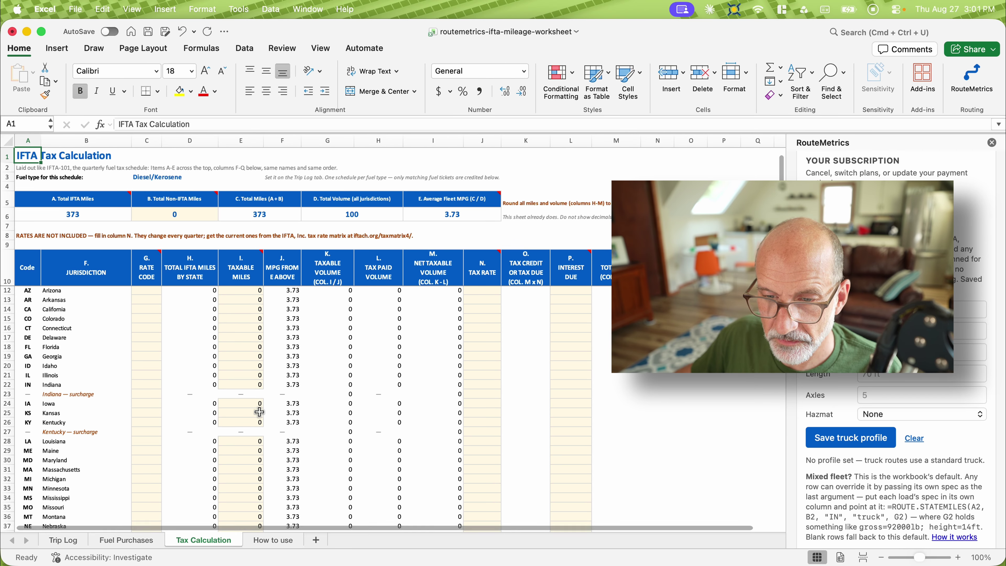
scroll(259, 412, down, 1)
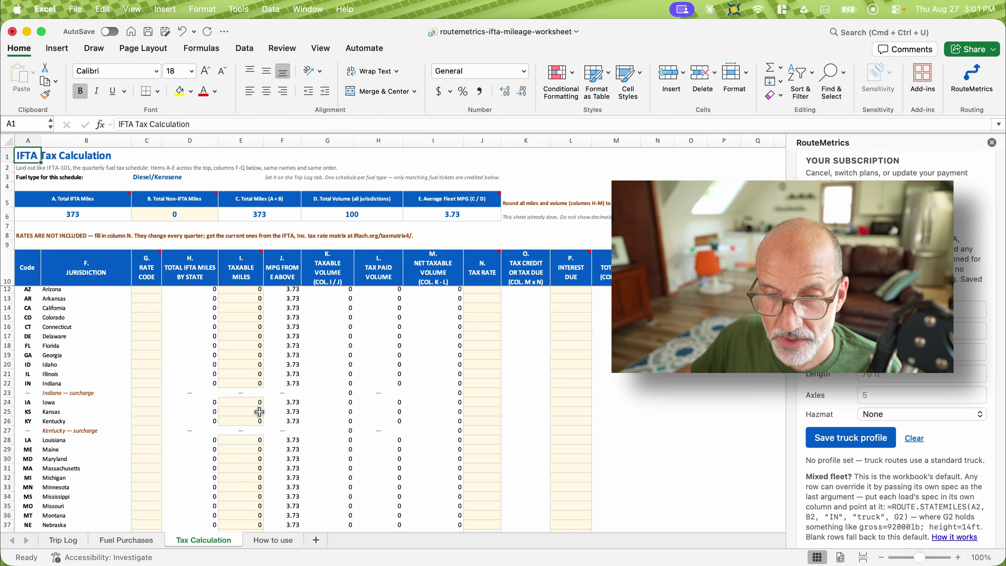
scroll(259, 412, up, 1)
scroll(259, 412, down, 2)
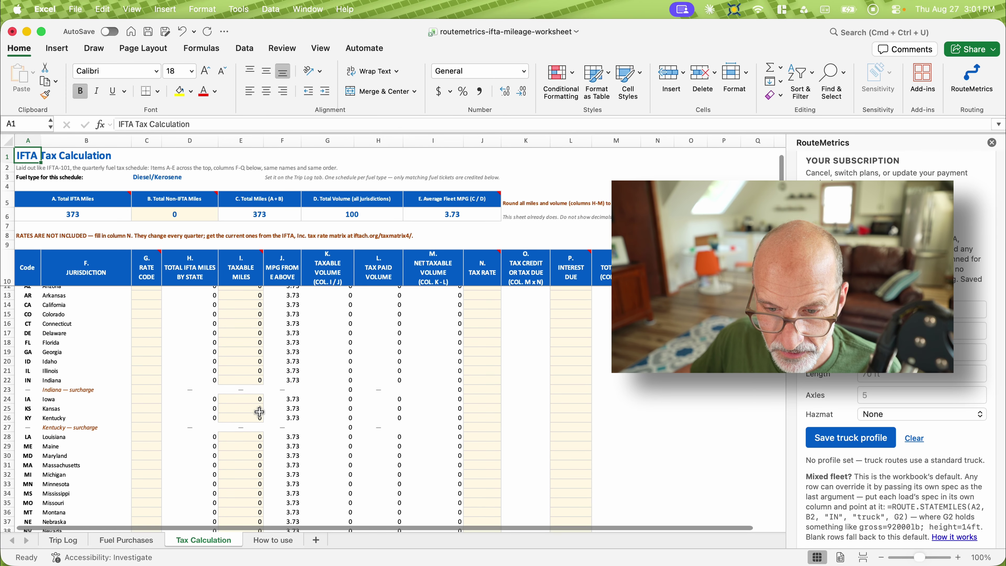
click(436, 304)
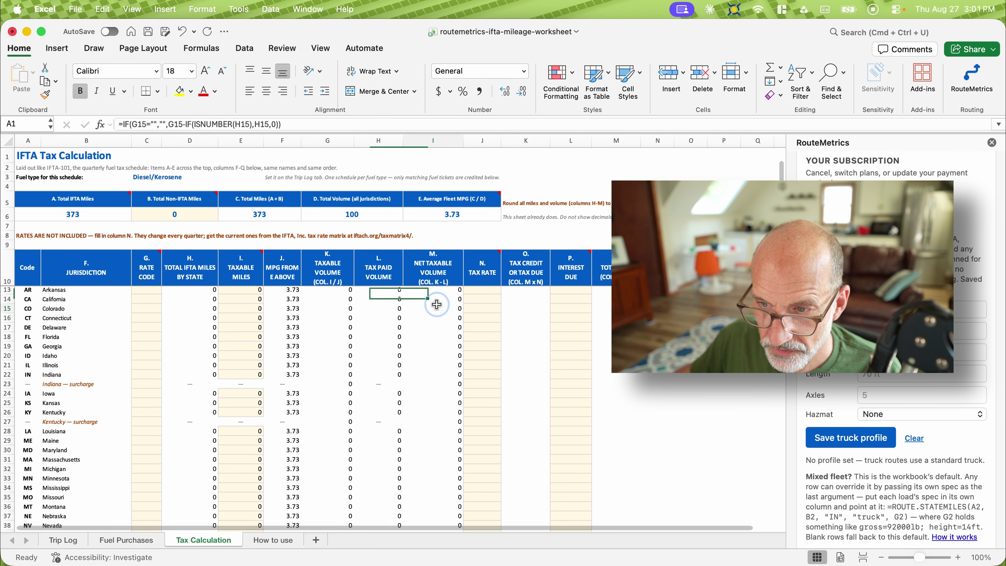
click(477, 291)
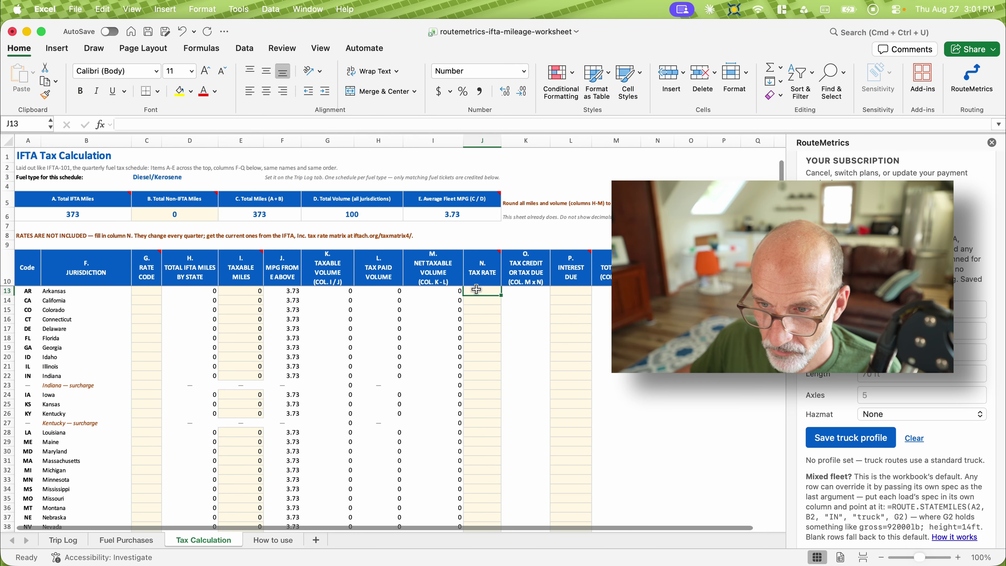
click(441, 291)
Step: Check the net taxable volume for Ohio in row 45 and West Virginia in row 59
scroll(441, 312, down, 4)
scroll(441, 312, down, 20)
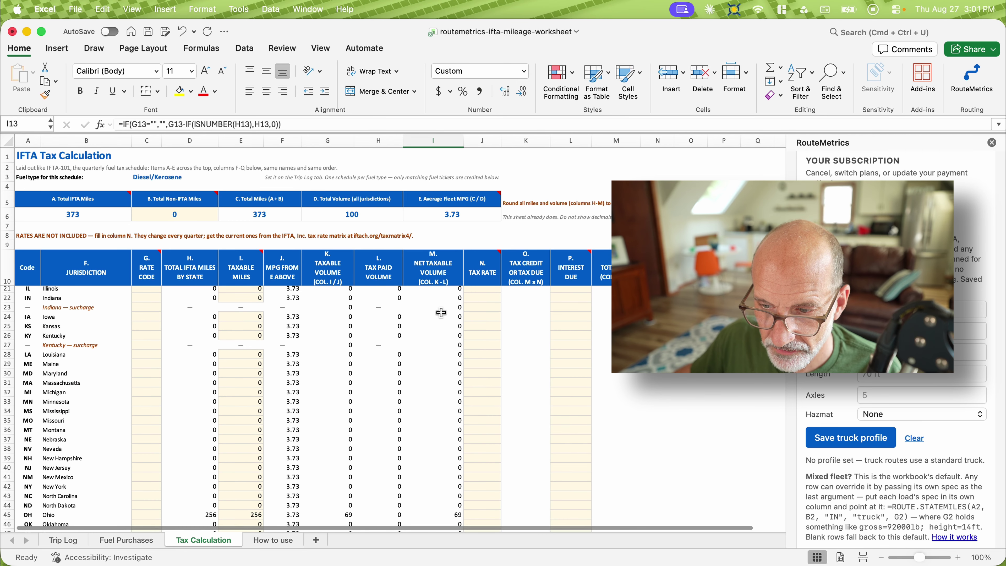
scroll(441, 312, down, 1)
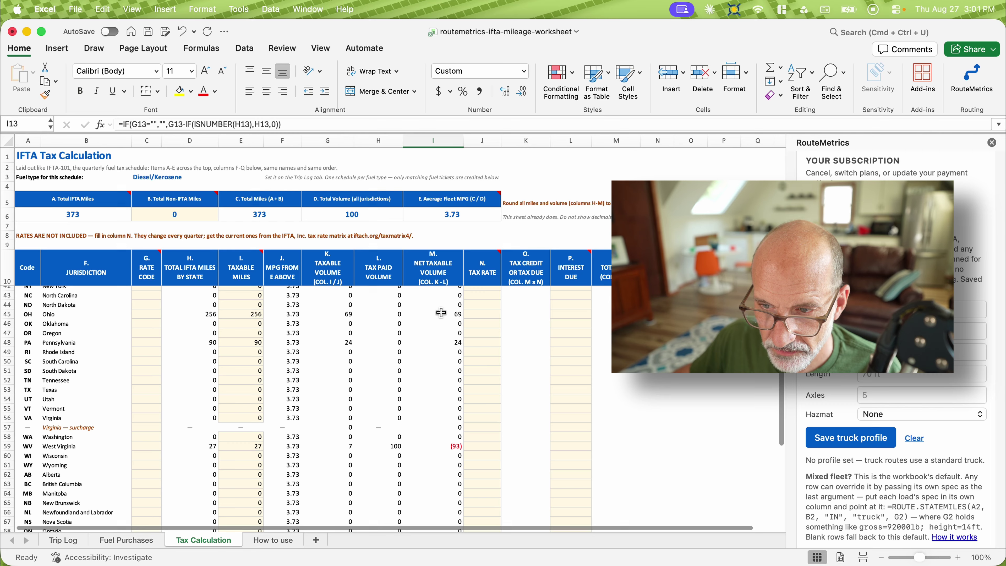
click(441, 312)
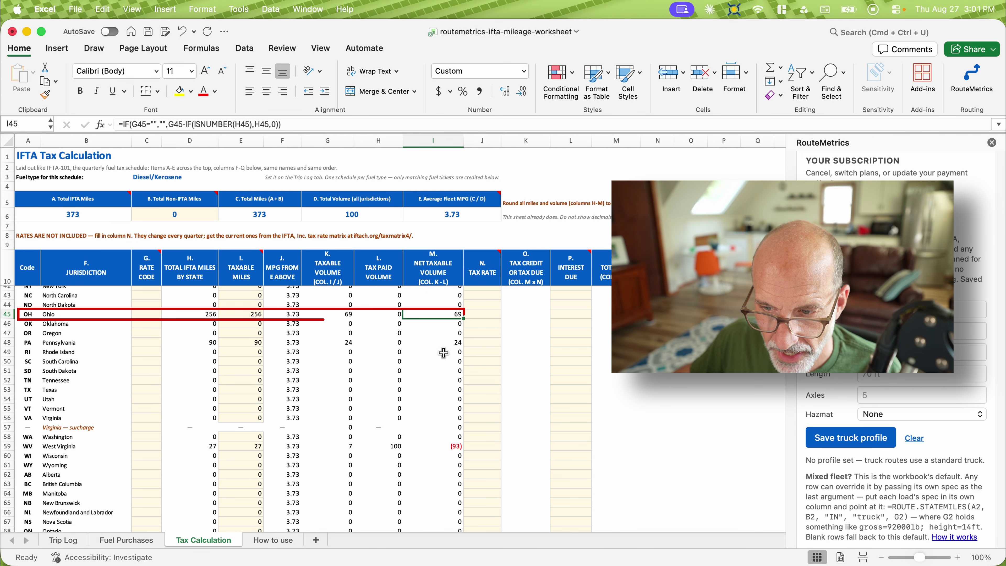
click(443, 446)
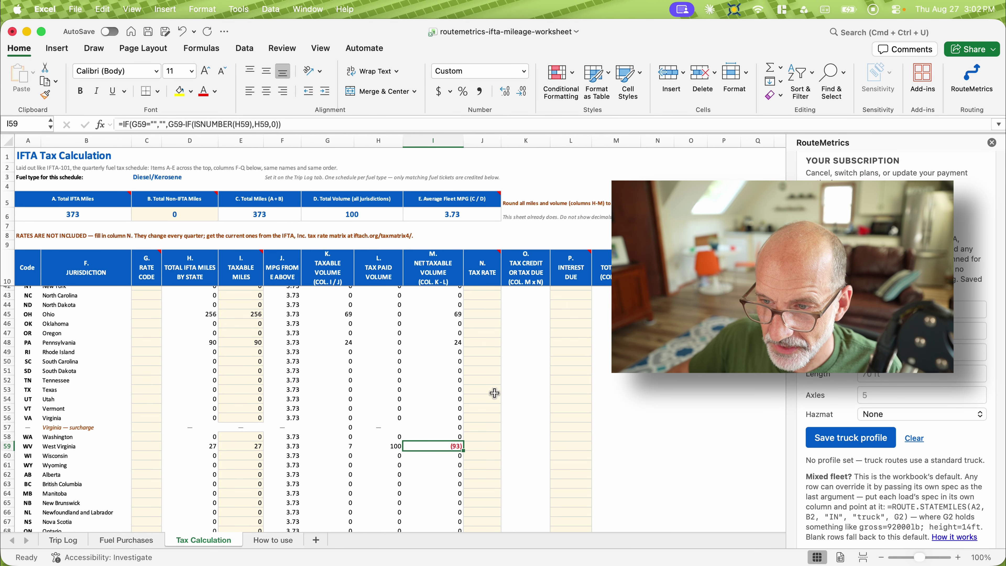
Step: Inspect Ohio's tax rate cell and its taxable miles in row 45
click(492, 314)
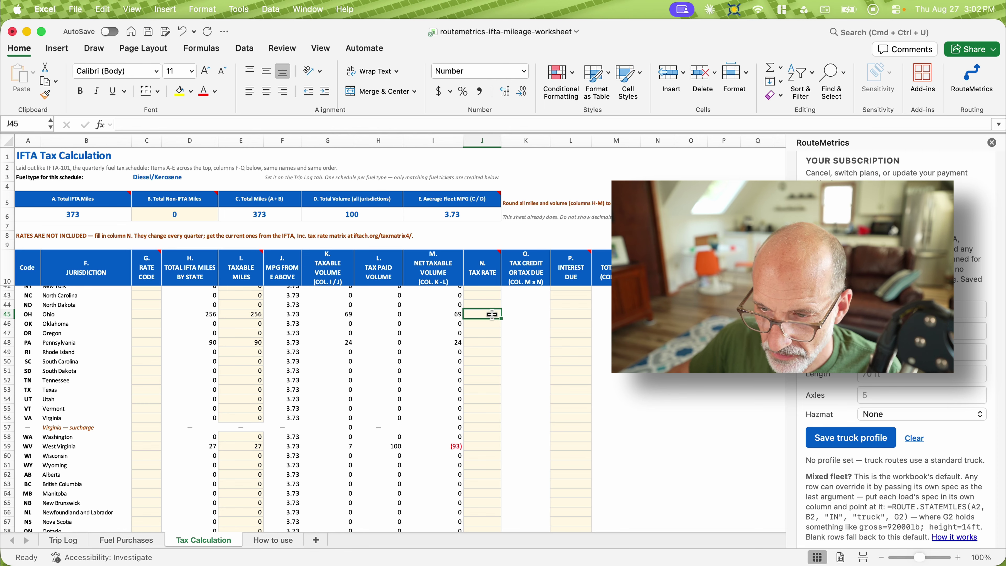
click(490, 301)
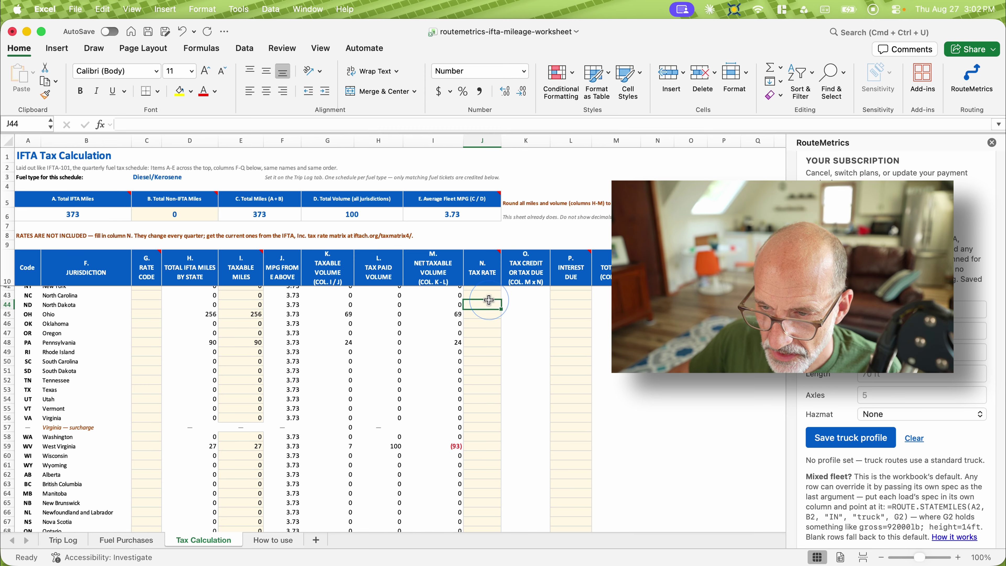
click(487, 314)
click(487, 321)
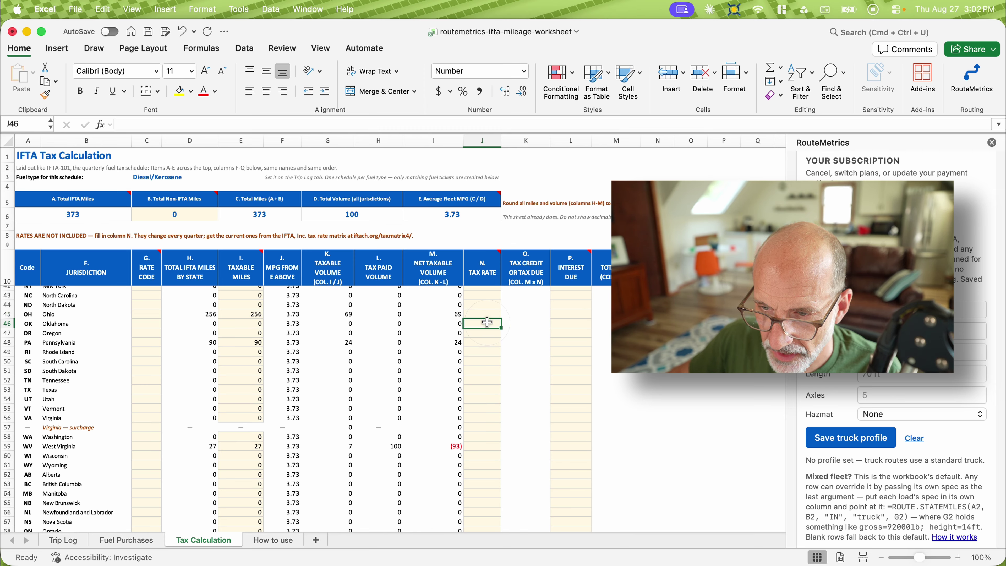
click(487, 311)
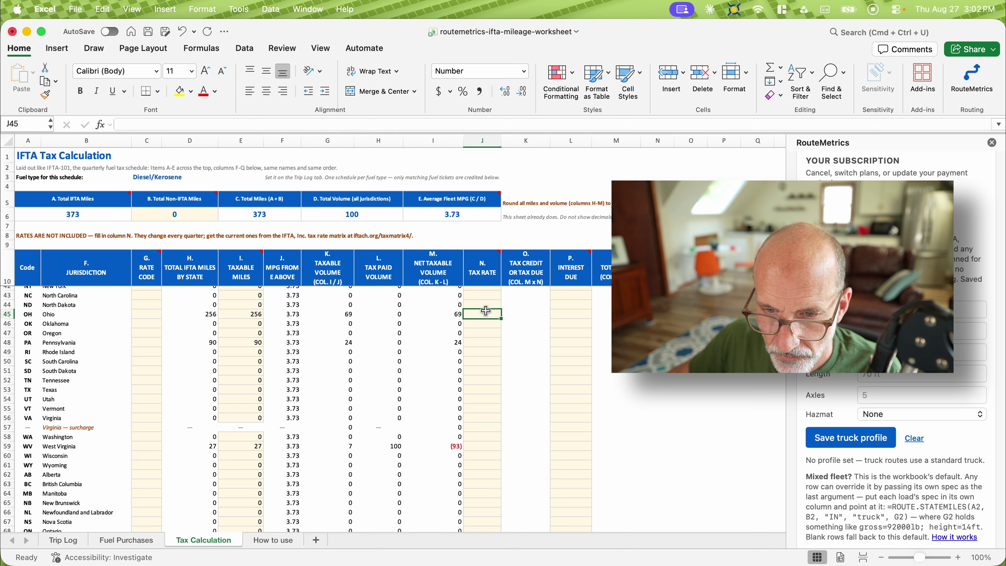
click(238, 314)
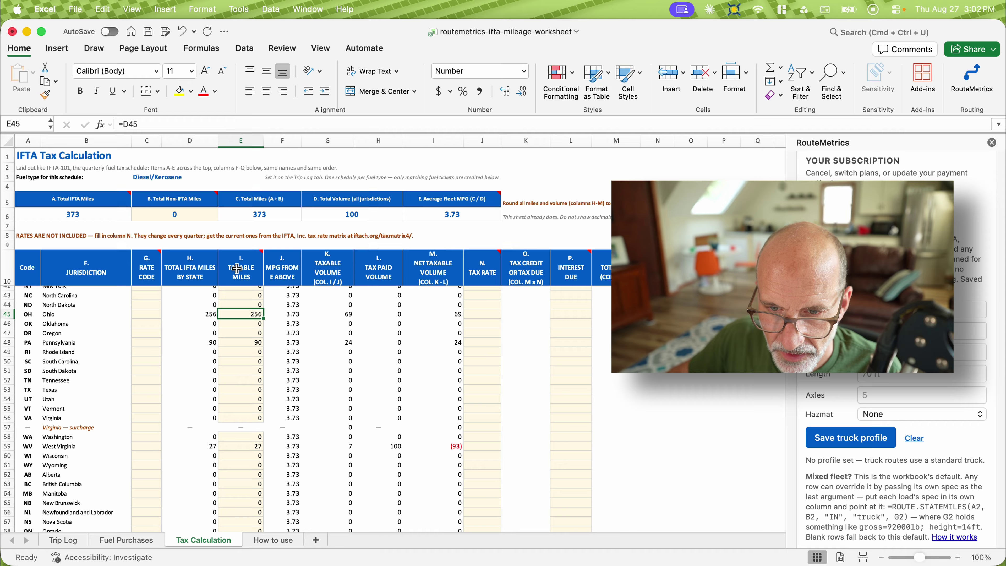
mouse_move(237, 269)
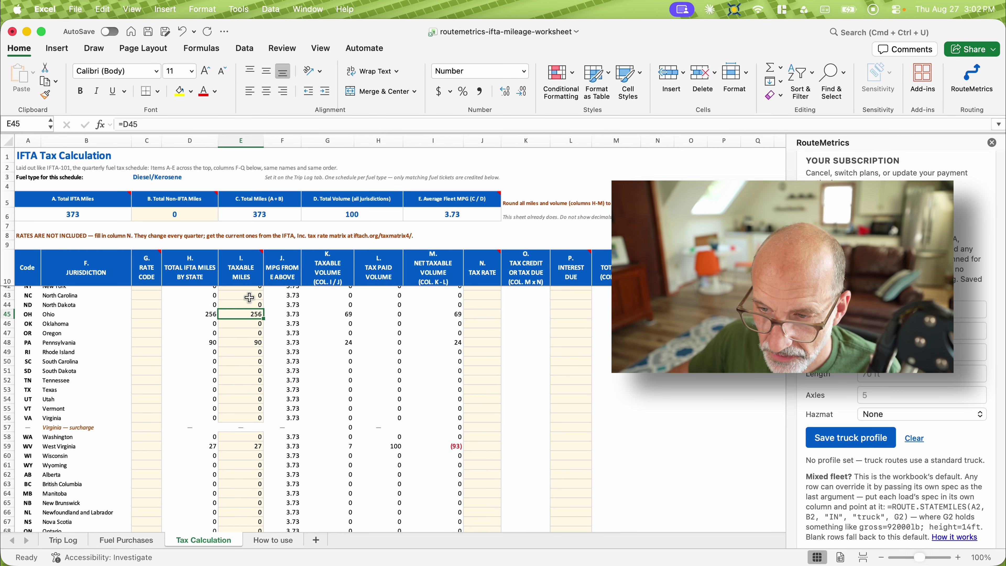
Step: Read the note attached to the Tax Rate column heading about where to get current rates
click(490, 320)
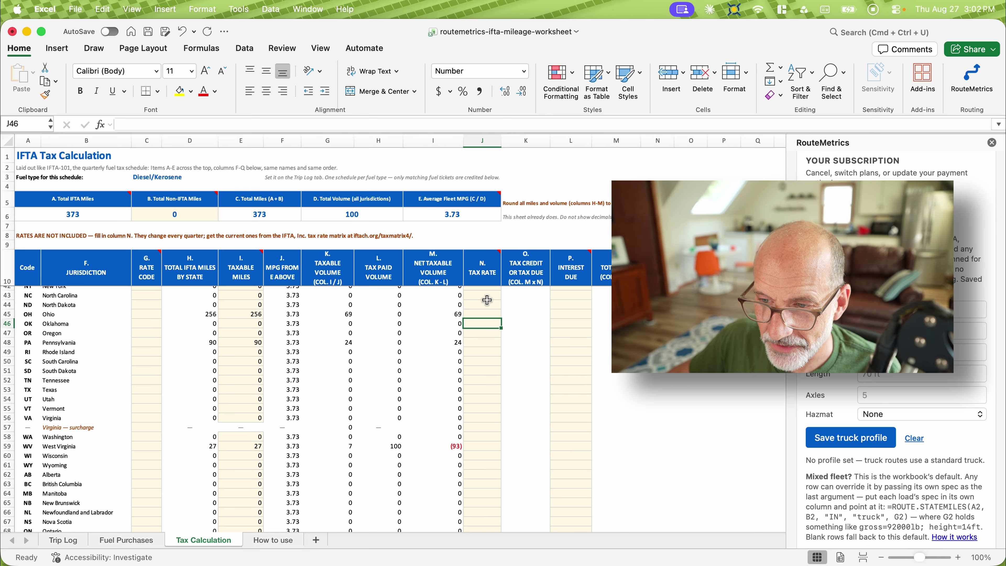
mouse_move(485, 262)
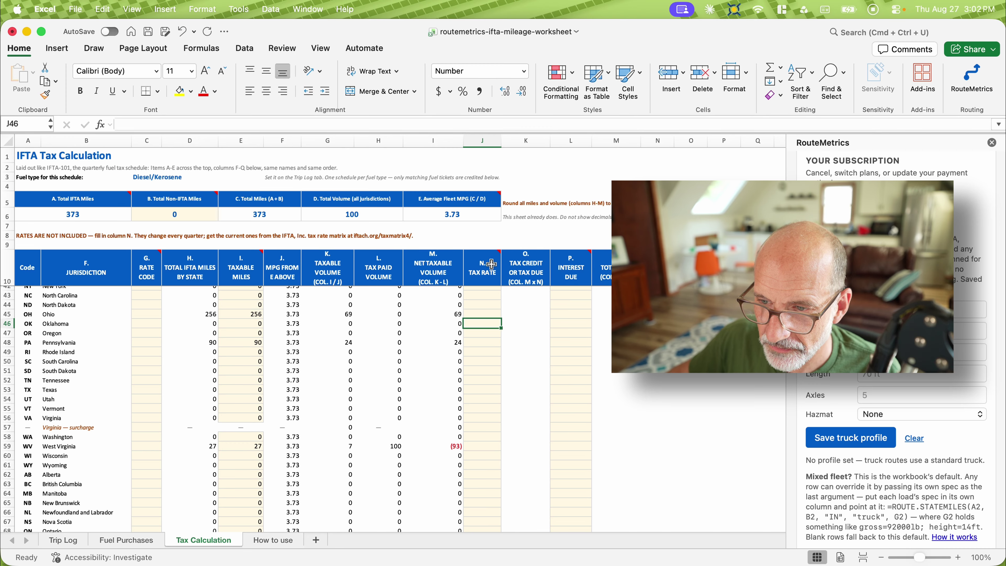
click(491, 264)
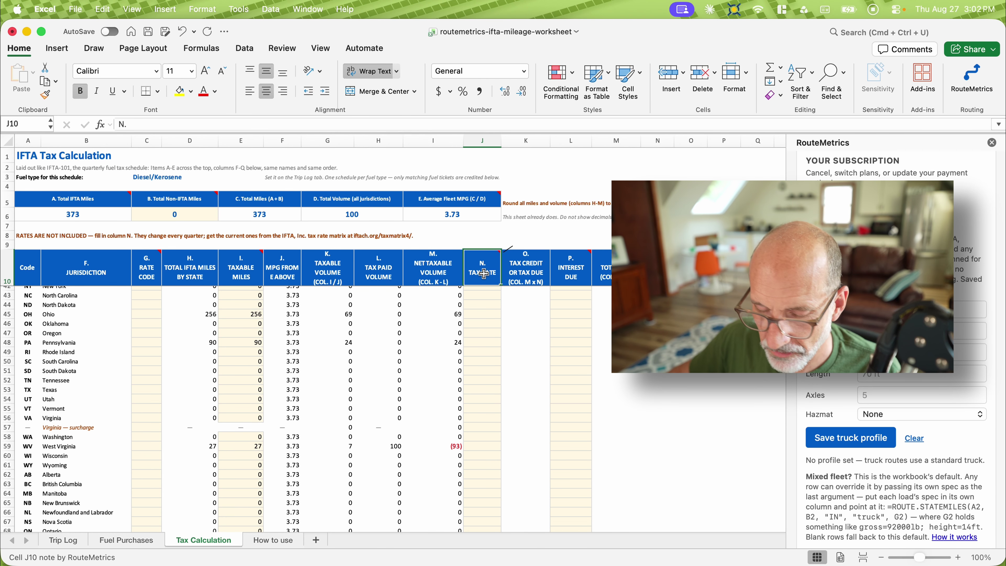
mouse_move(484, 273)
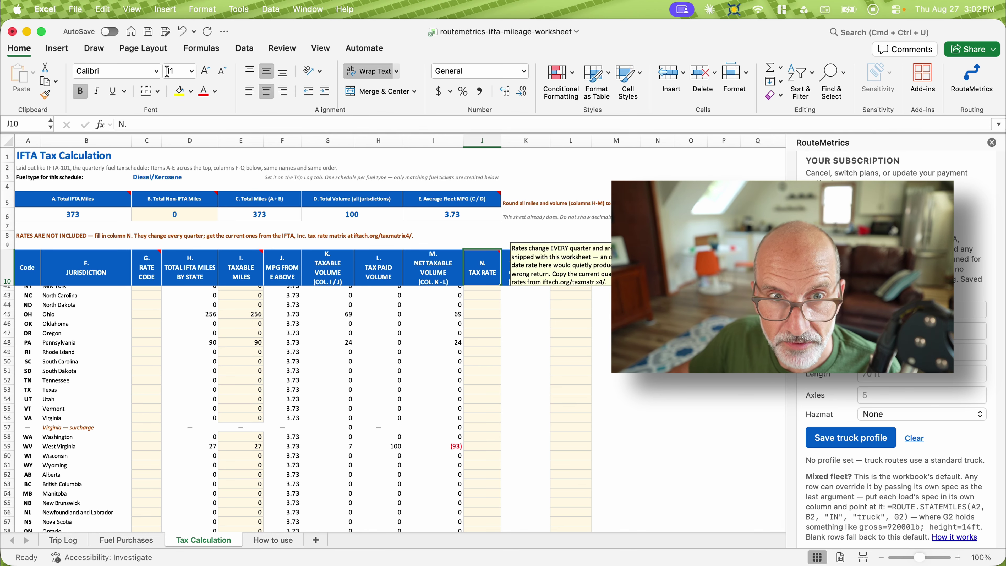
Step: Take the workbook out of full size, switch to Chrome and bring up the open iftach.org tax rates page
click(43, 32)
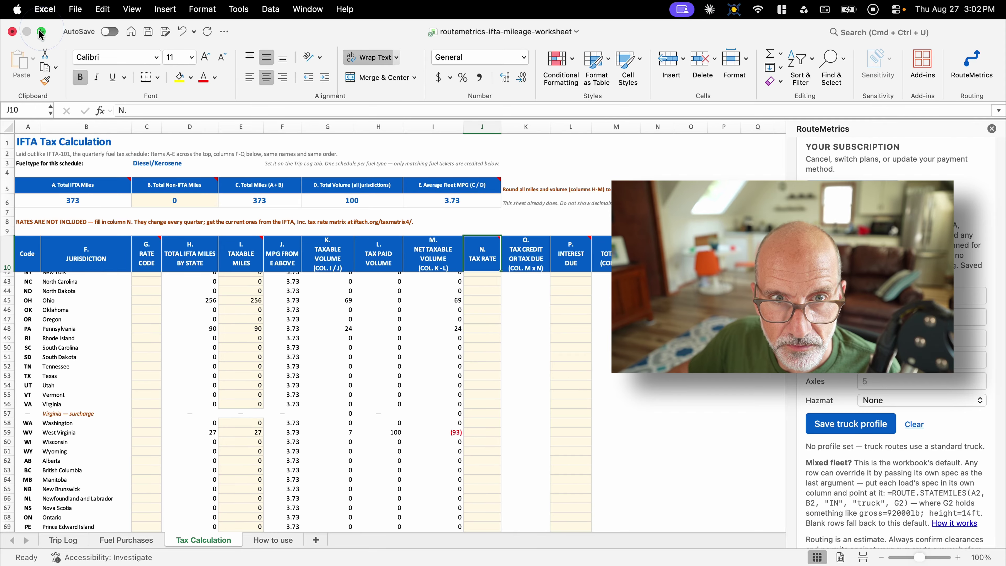
click(41, 33)
click(253, 109)
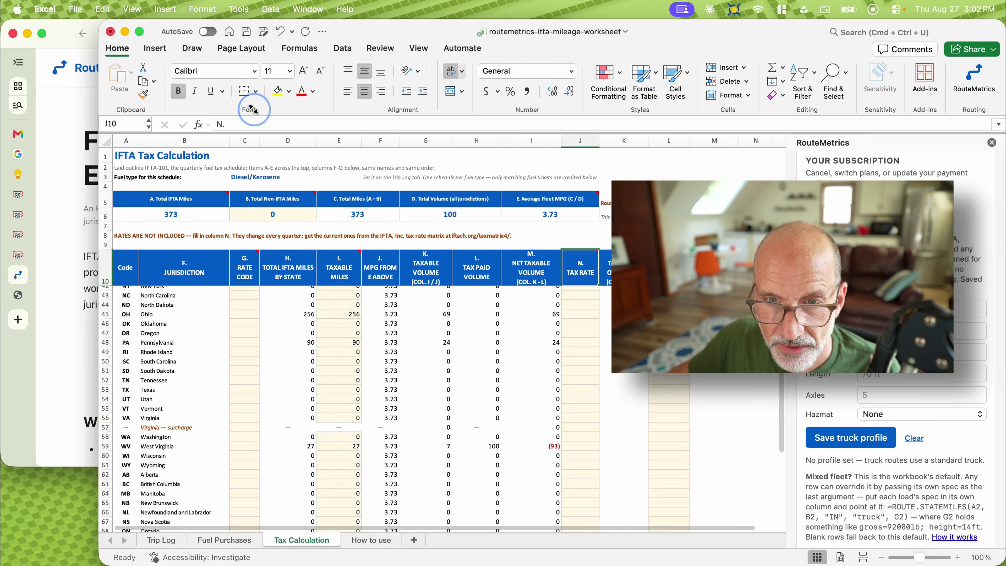
click(52, 312)
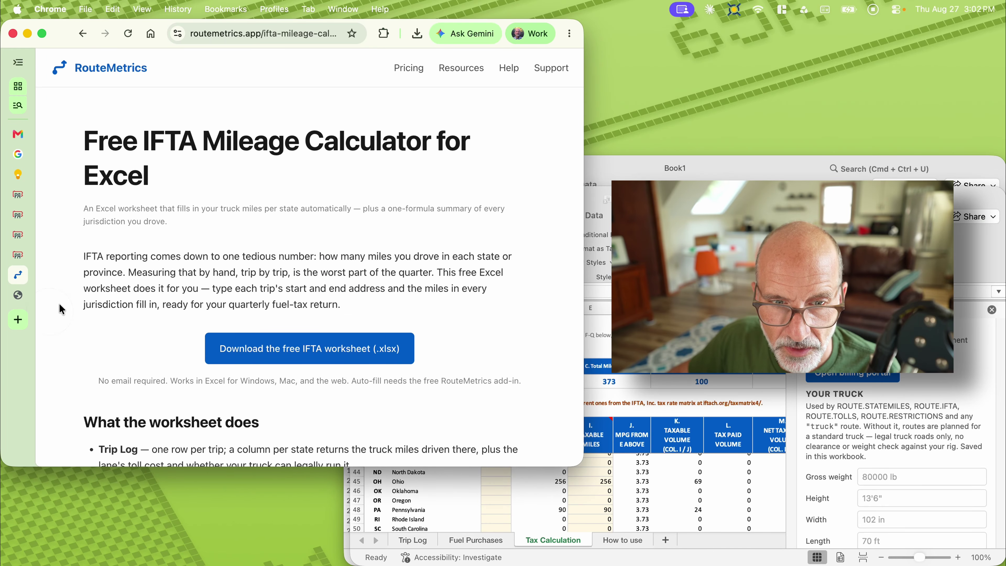
click(18, 295)
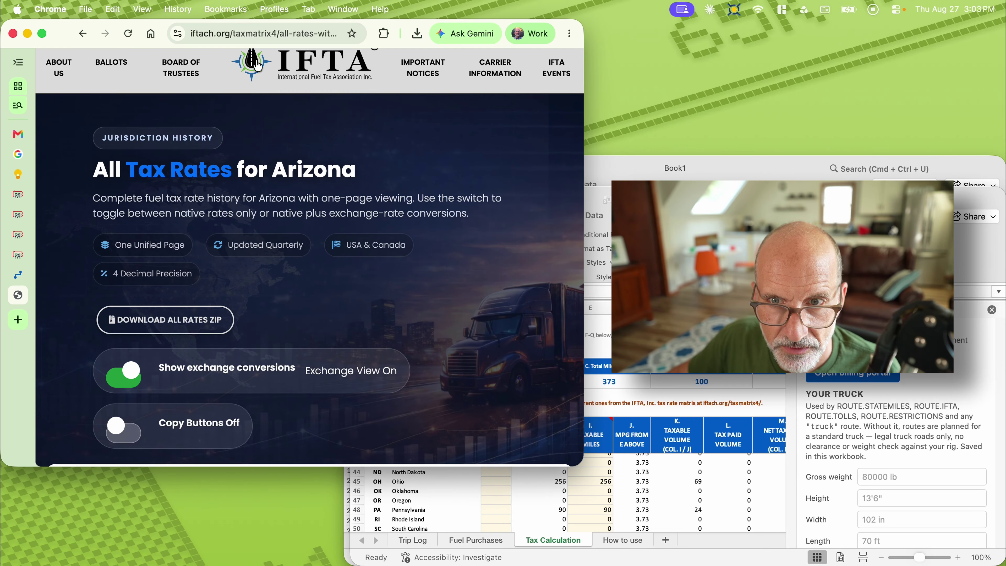
Step: Open the quarterly tax rate matrix on iftach.org, dismiss its notice and look up Ohio's U.S. diesel rate
click(257, 67)
click(251, 454)
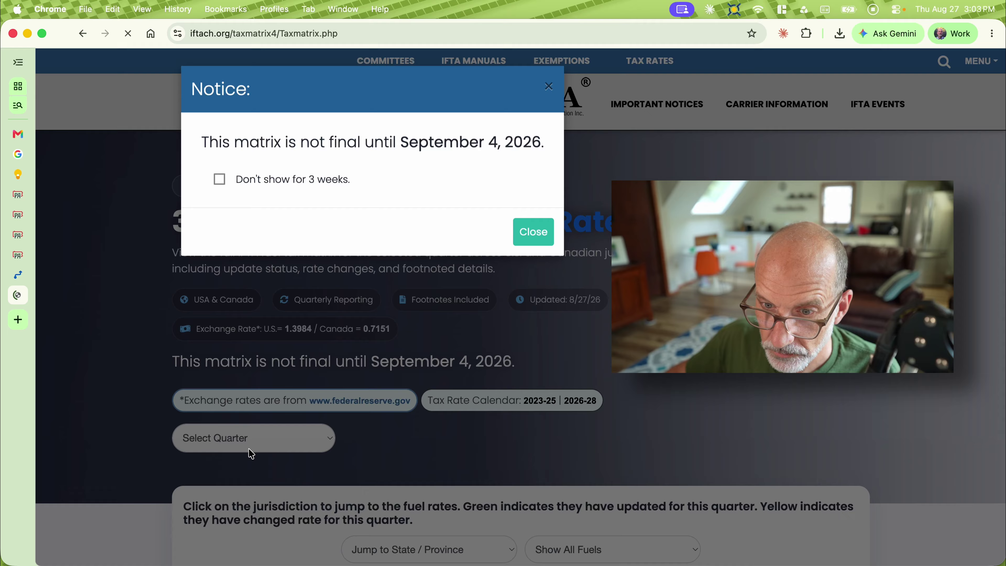
click(536, 232)
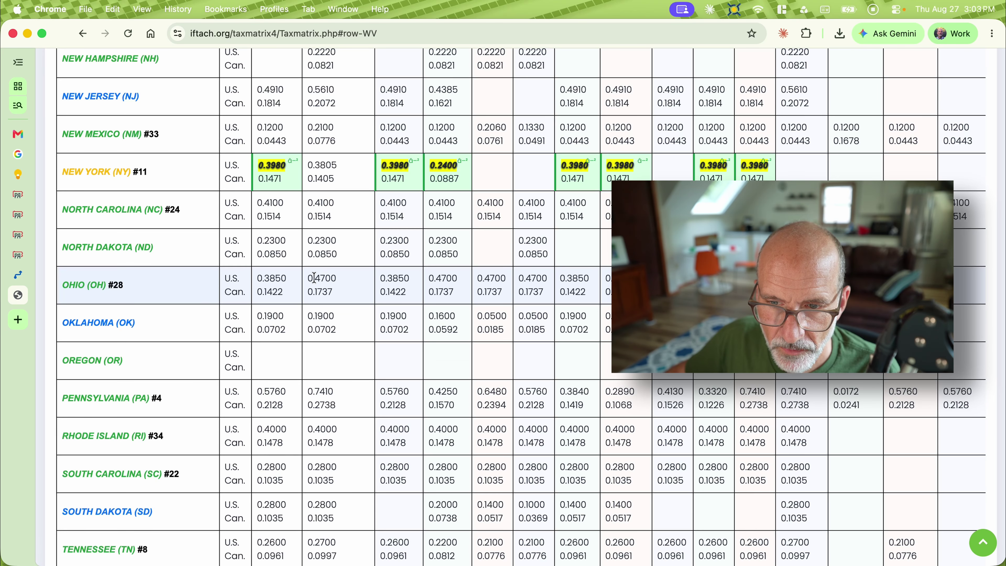
drag(314, 277, 333, 278)
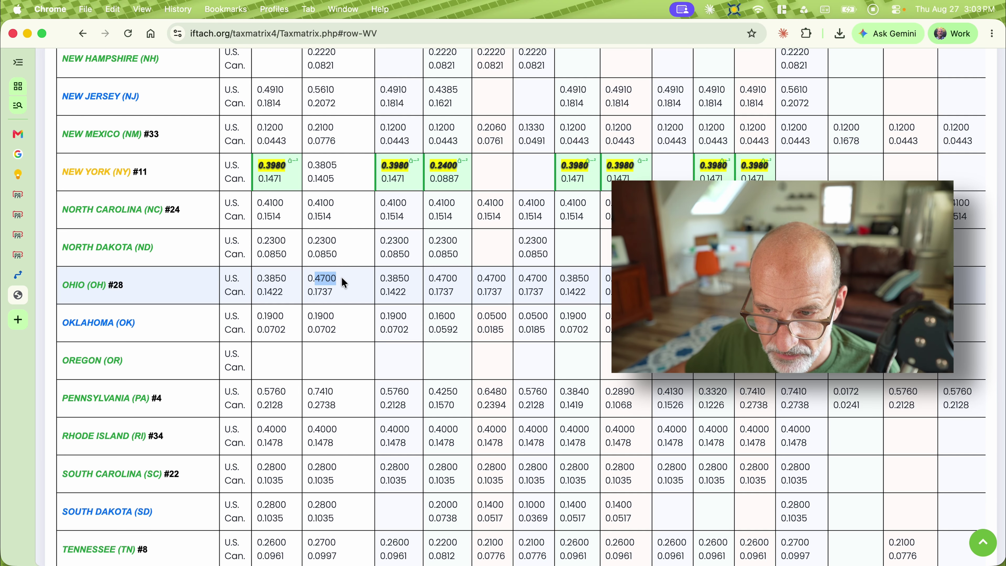
Step: Switch back to the IFTA worksheet in Excel and enlarge its window with the tax due columns in view
key(super+Tab)
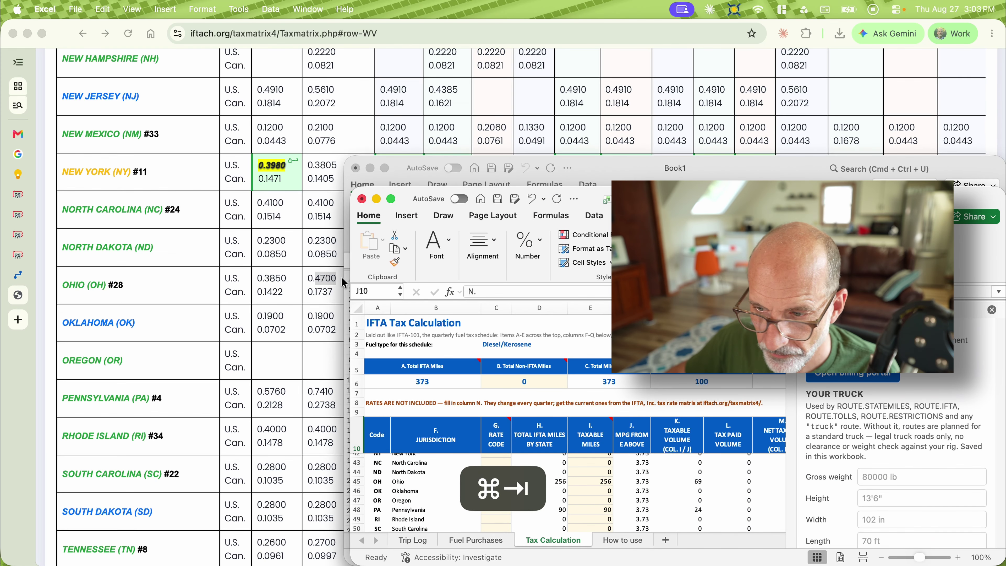
drag(597, 196, 413, 37)
scroll(536, 310, right, 2)
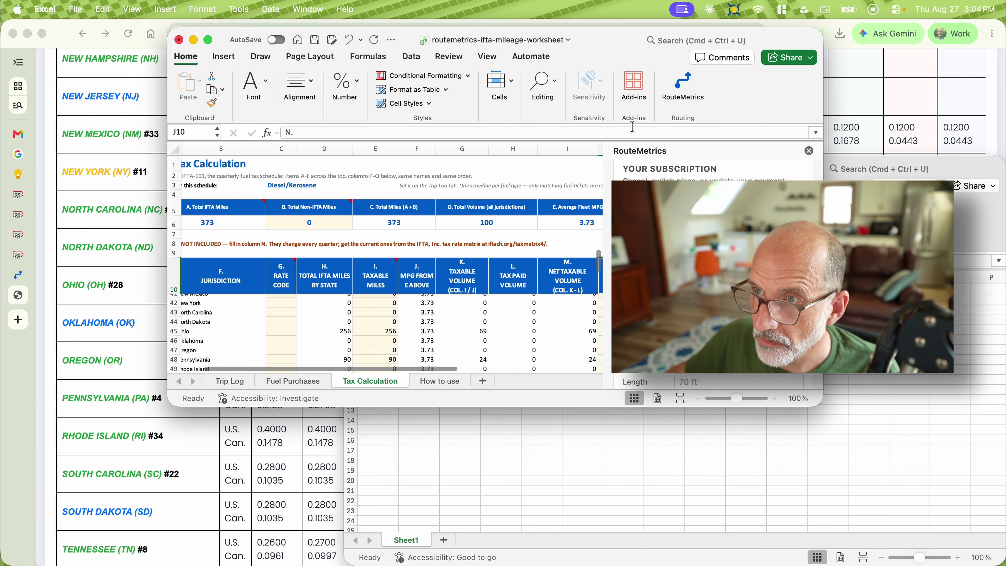
double_click(636, 39)
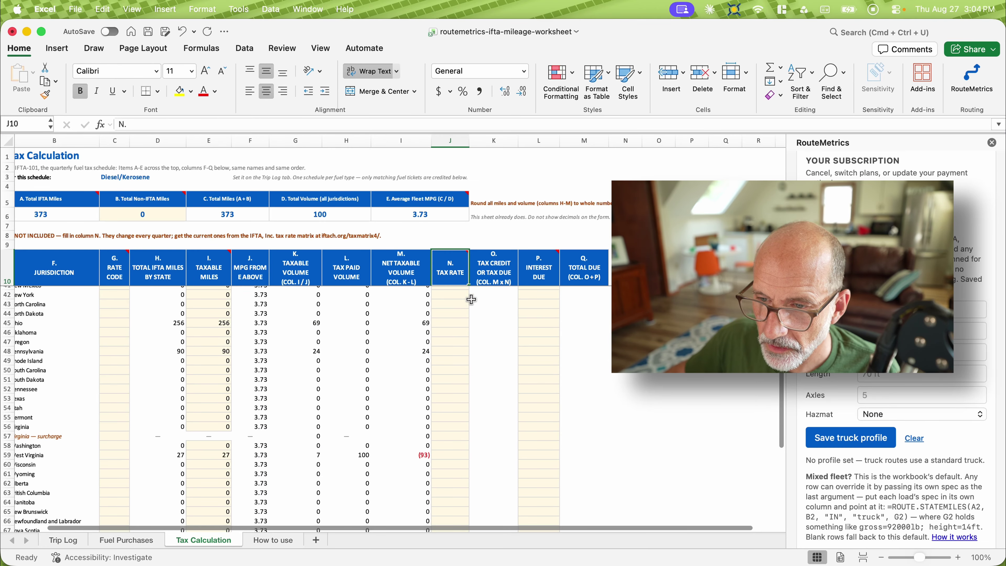
Step: Enter .4700 as Ohio's tax rate in J45 and check the tax due formula in K45
click(462, 297)
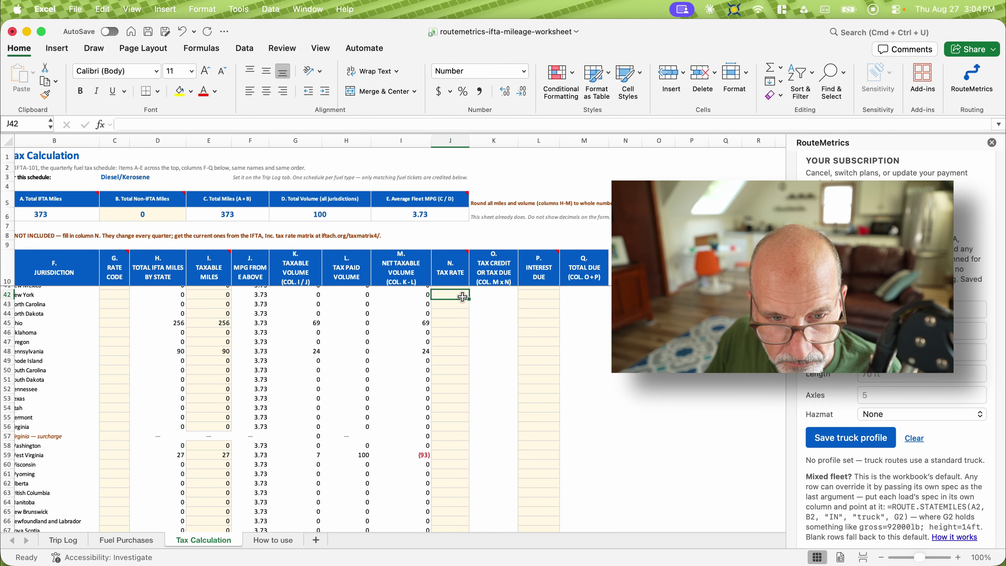
key(Down)
key(Down)
key(Down)
key(Up)
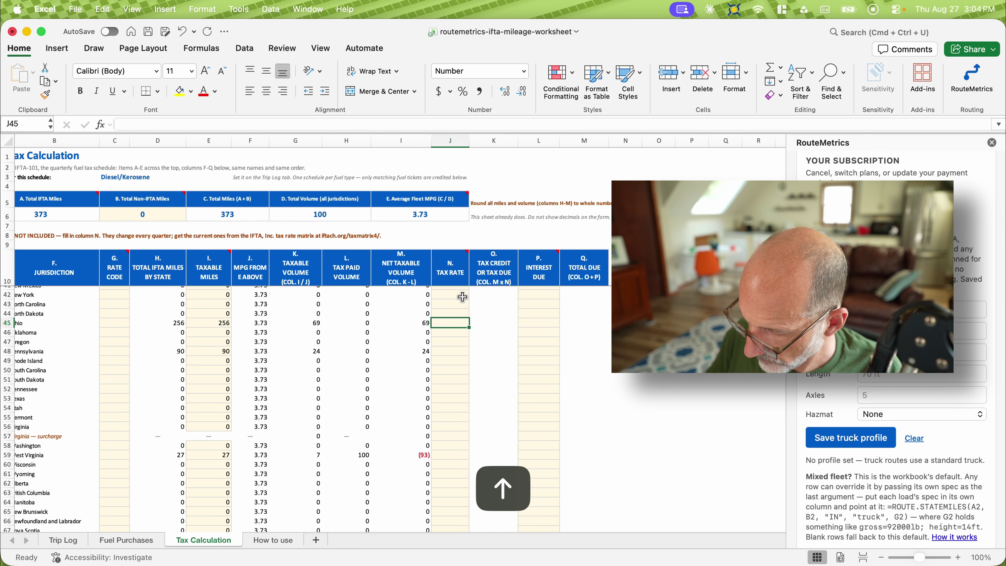
text(.47)
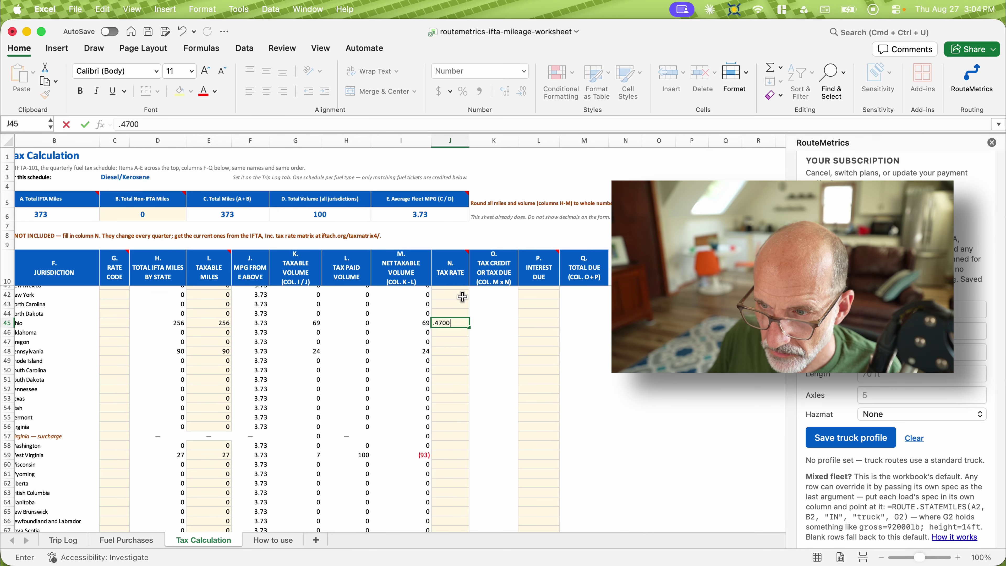
key(Return)
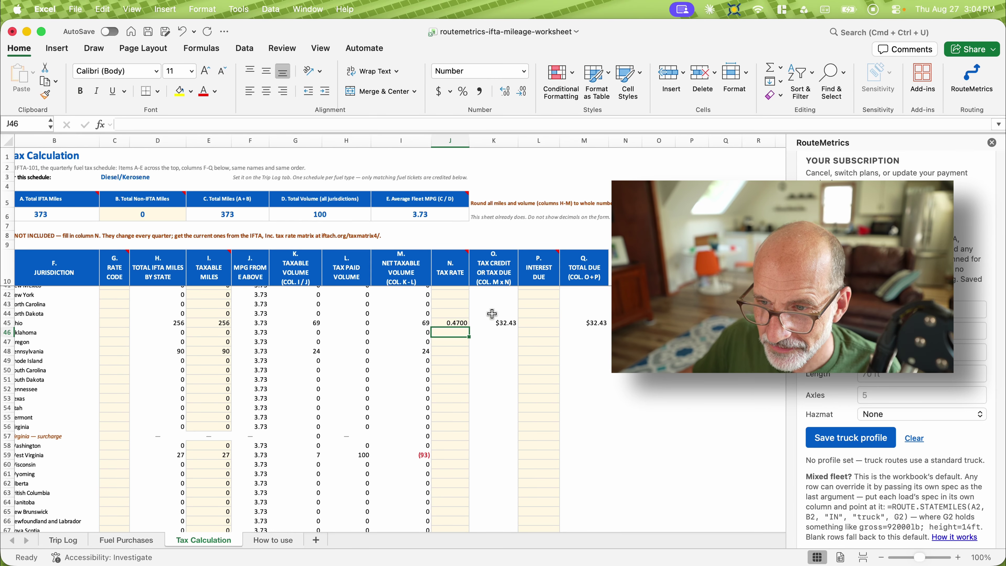
click(491, 324)
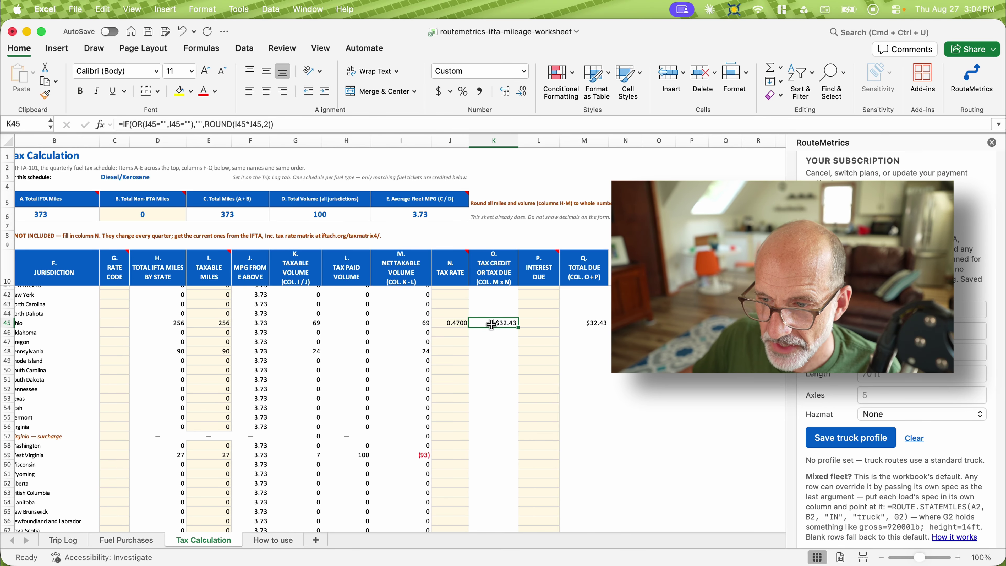
Step: Look up Pennsylvania's U.S. diesel rate in Chrome's iftach.org matrix and enter .7410 as its tax rate in J48 of the Excel worksheet
scroll(458, 351, down, 2)
click(461, 332)
key(BackSpace)
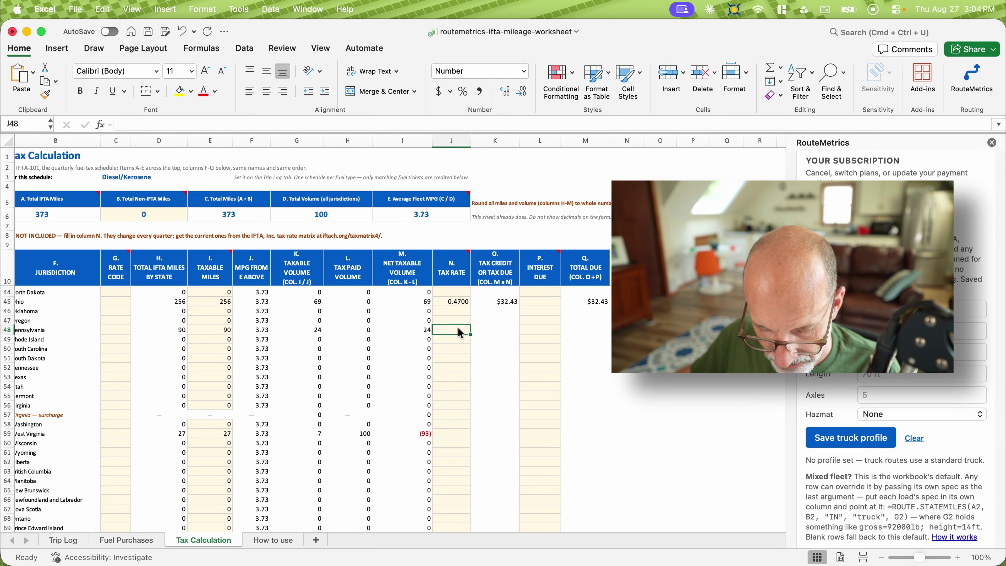
key(super+Tab)
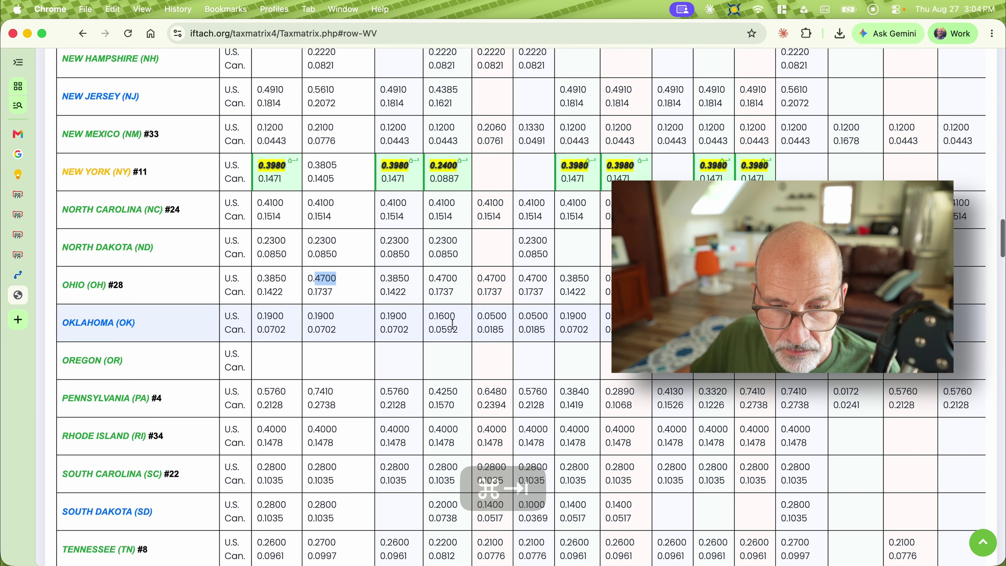
scroll(449, 323, down, 3)
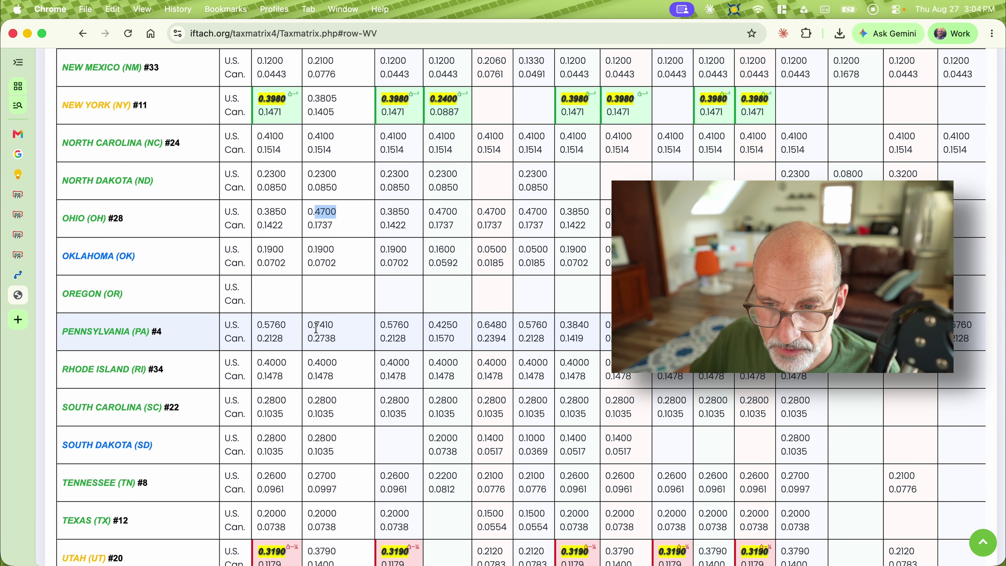
key(super+Tab)
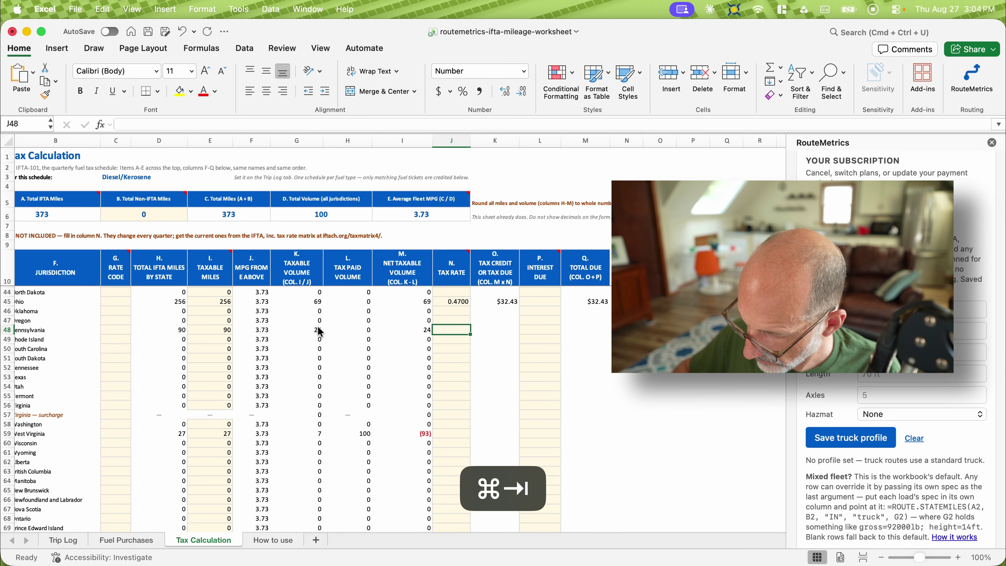
text(.7410)
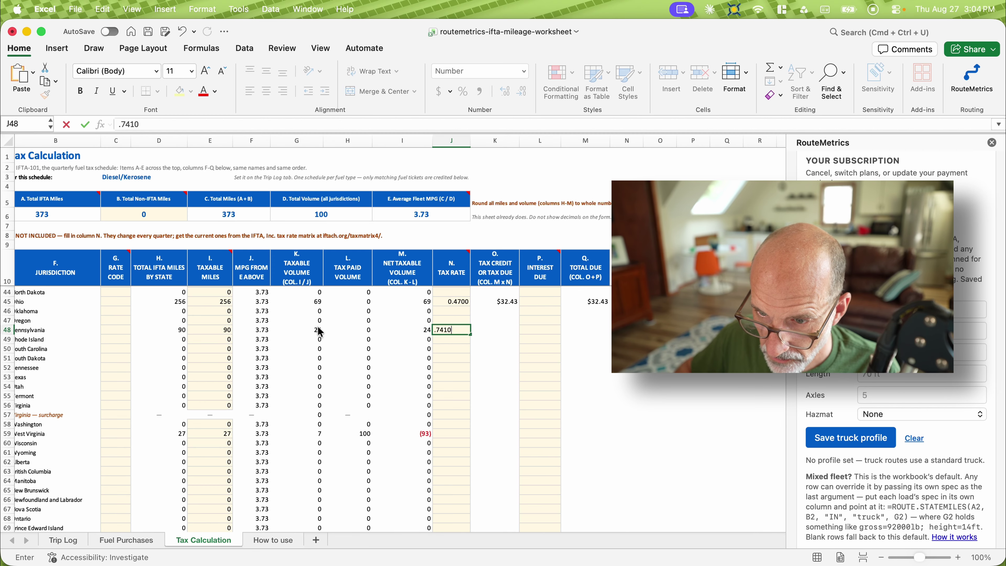
key(Return)
Step: Look up West Virginia's U.S. diesel rate in Chrome's iftach.org matrix and enter .3570 as its tax rate in J59 of the Excel worksheet
click(452, 431)
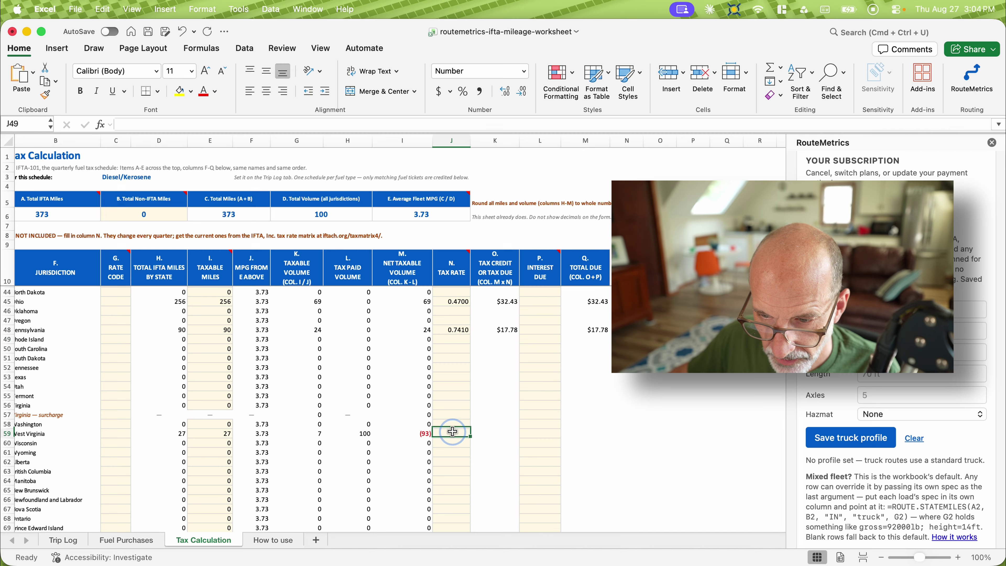
key(super+Tab)
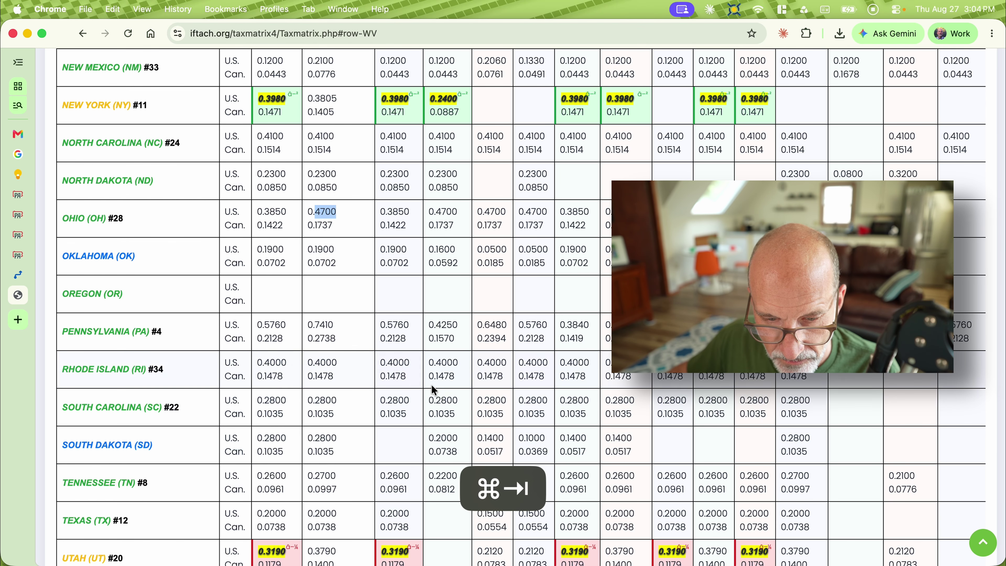
scroll(431, 387, down, 10)
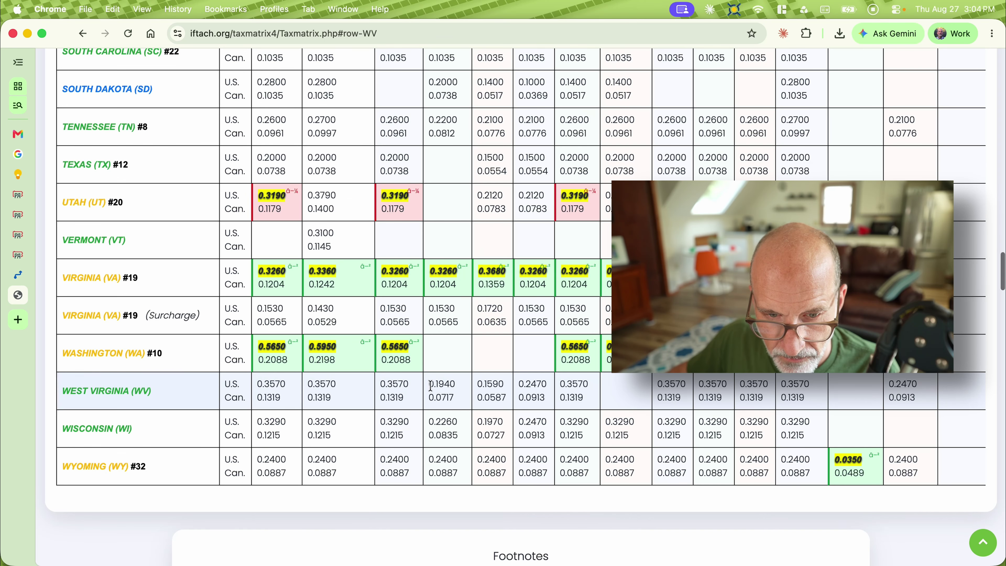
mouse_move(314, 351)
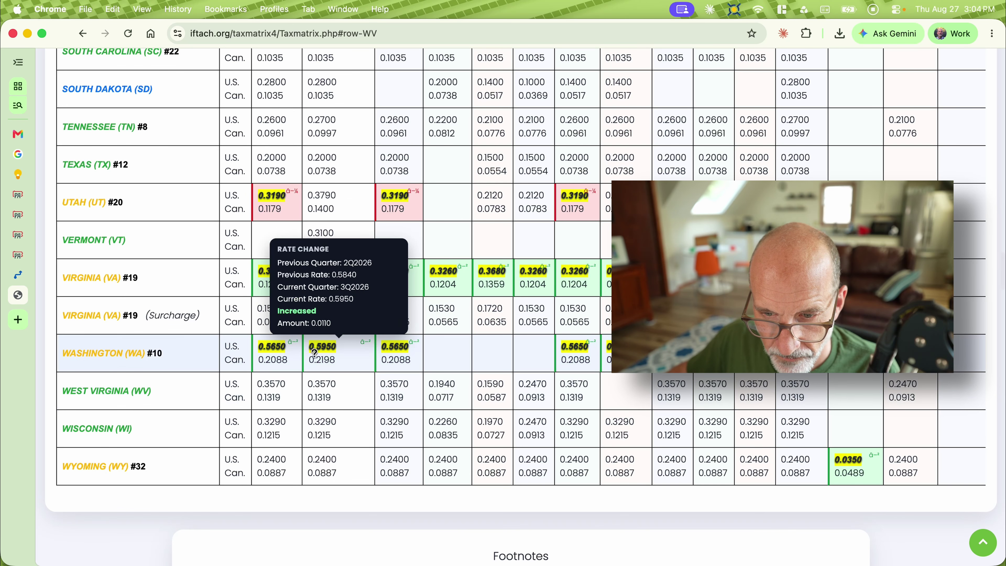
key(super+Tab)
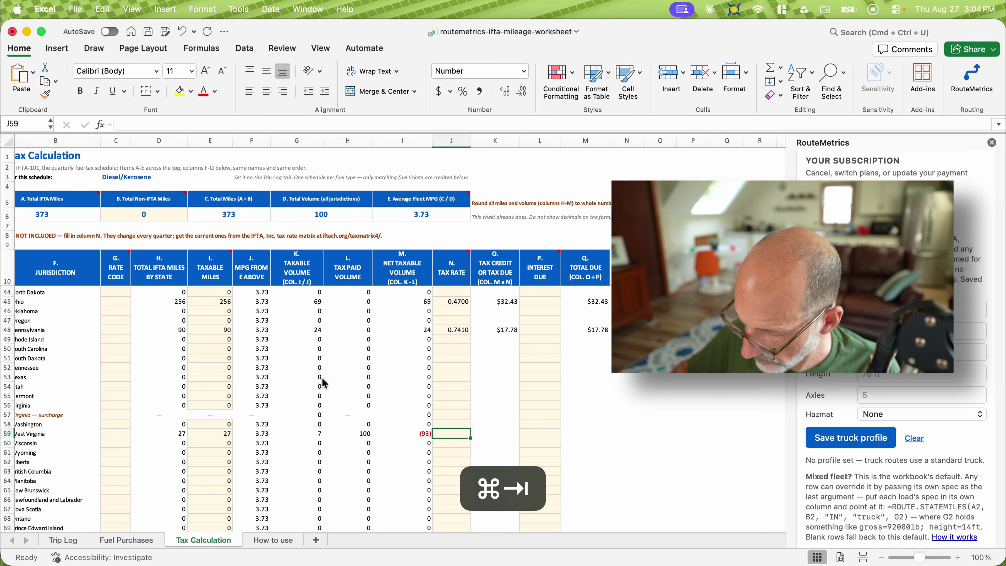
text(.3570)
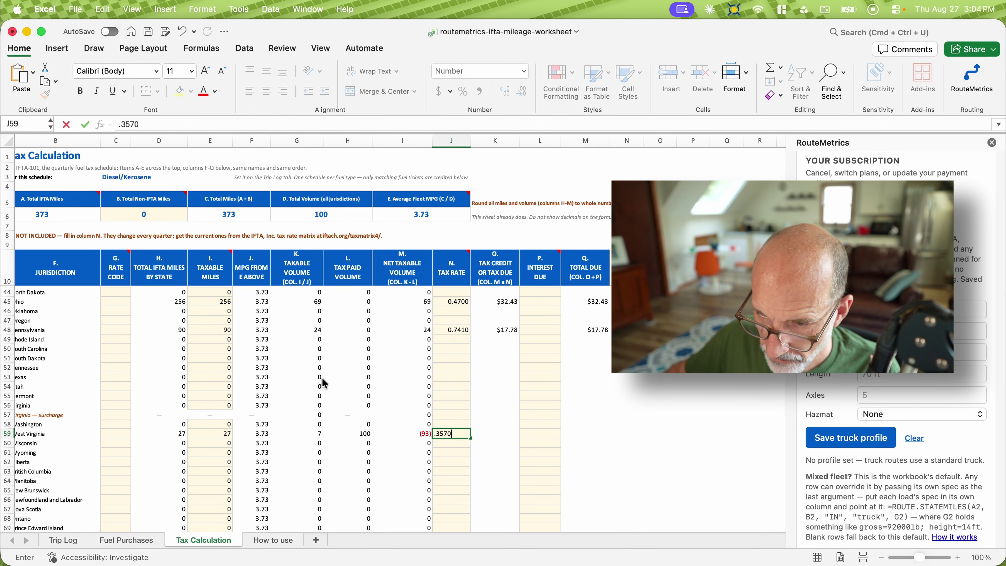
key(Tab)
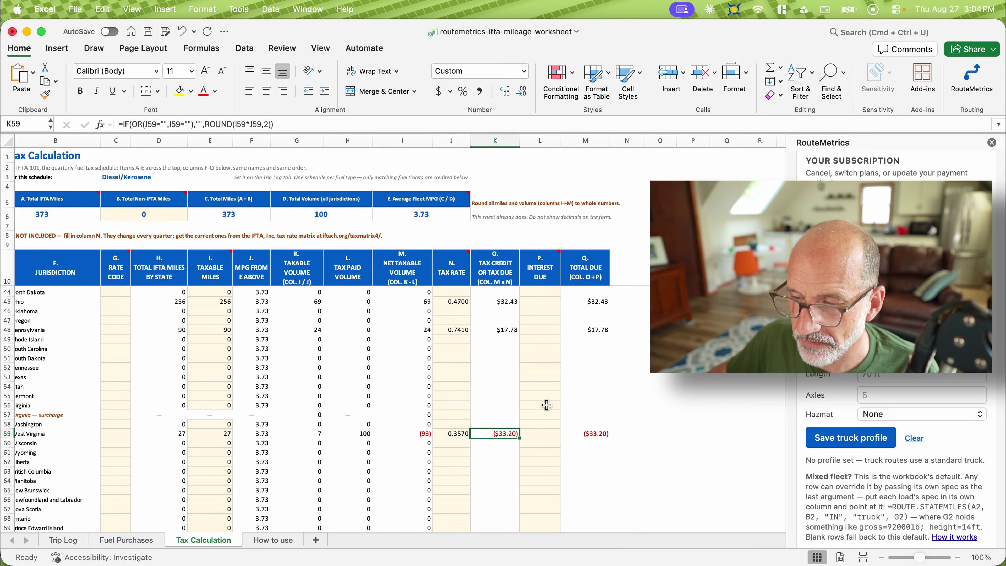
Step: Check the column Q total due formula in M72 and review the tax due amounts of the individual states
scroll(547, 405, down, 2)
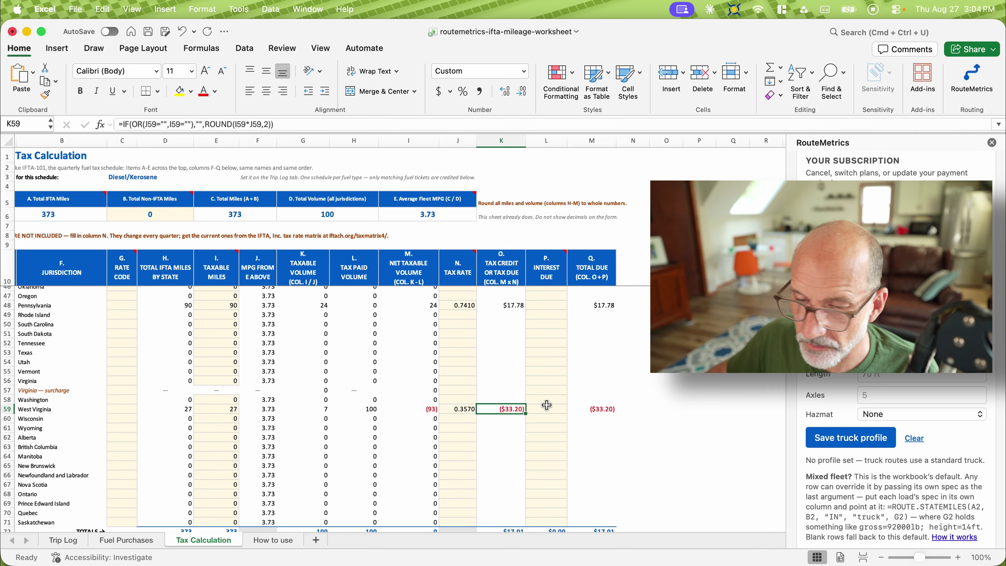
scroll(547, 404, down, 6)
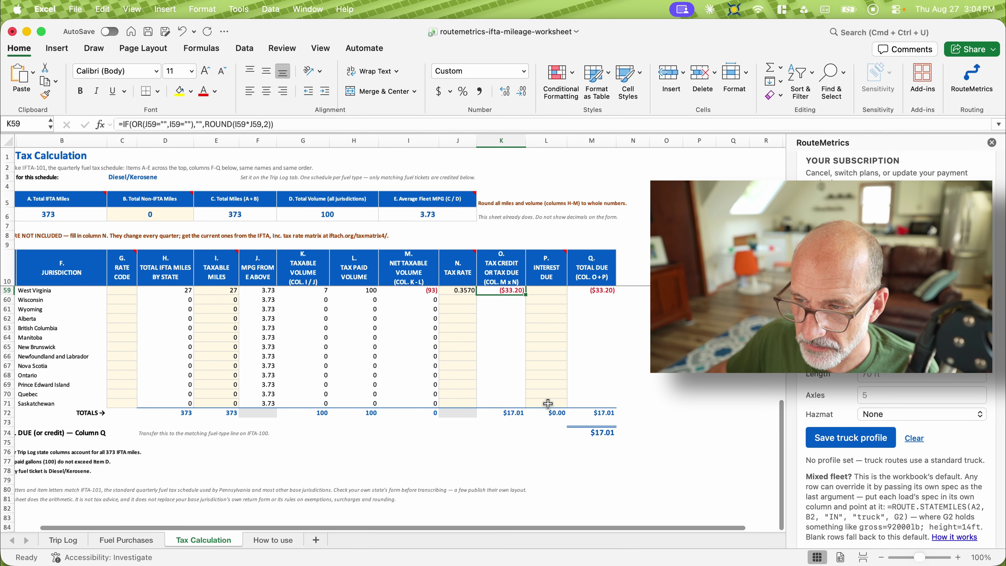
click(586, 409)
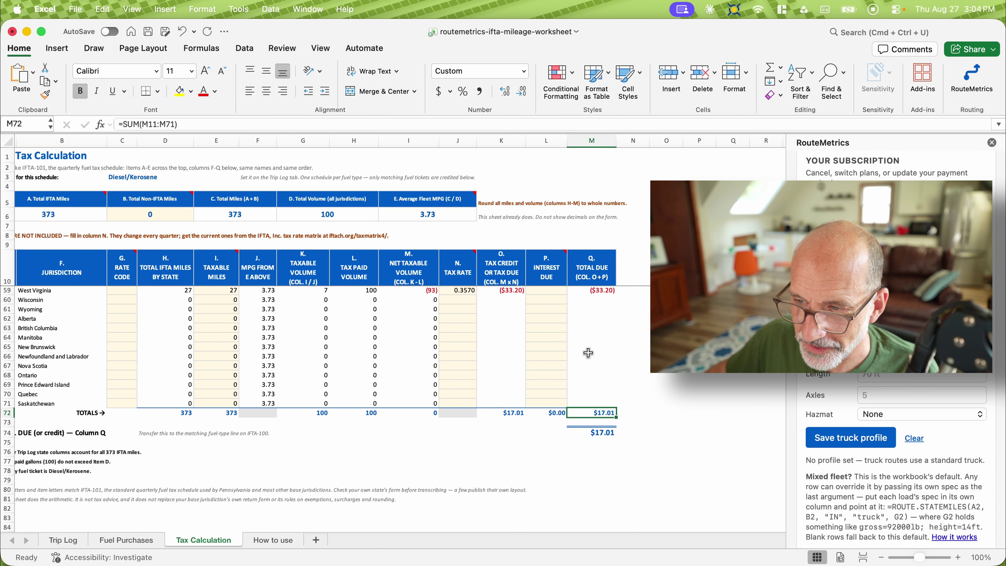
scroll(588, 353, up, 5)
scroll(588, 353, up, 3)
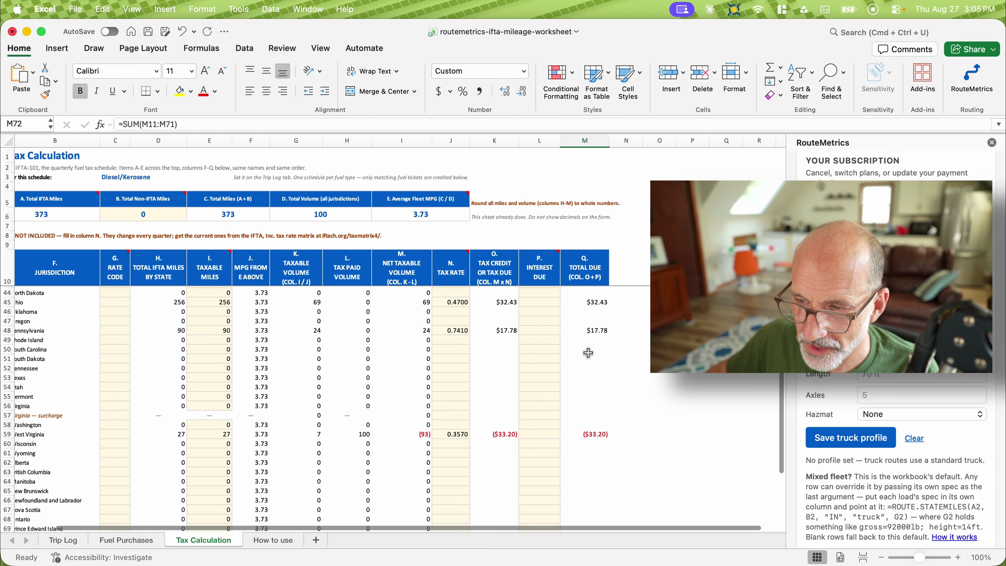